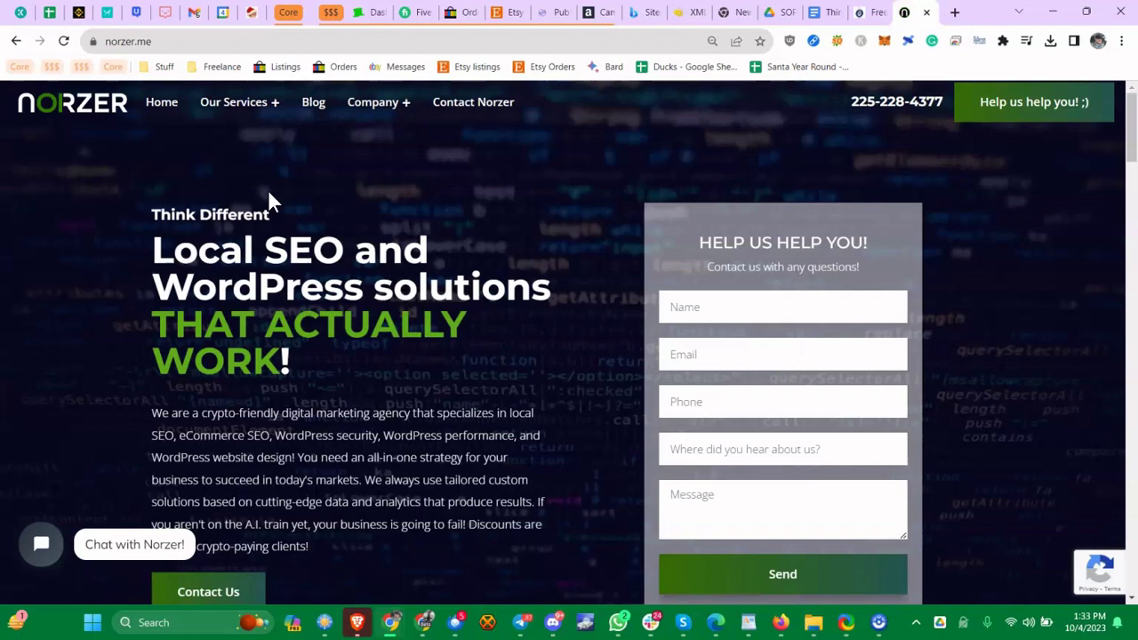
Switch to Think Different and inspect its title, paragraph, and the MAIN POINTS and OTHER POINTS lists.
left_click(825, 13)
left_click_drag(455, 260, 544, 424)
left_click(541, 402)
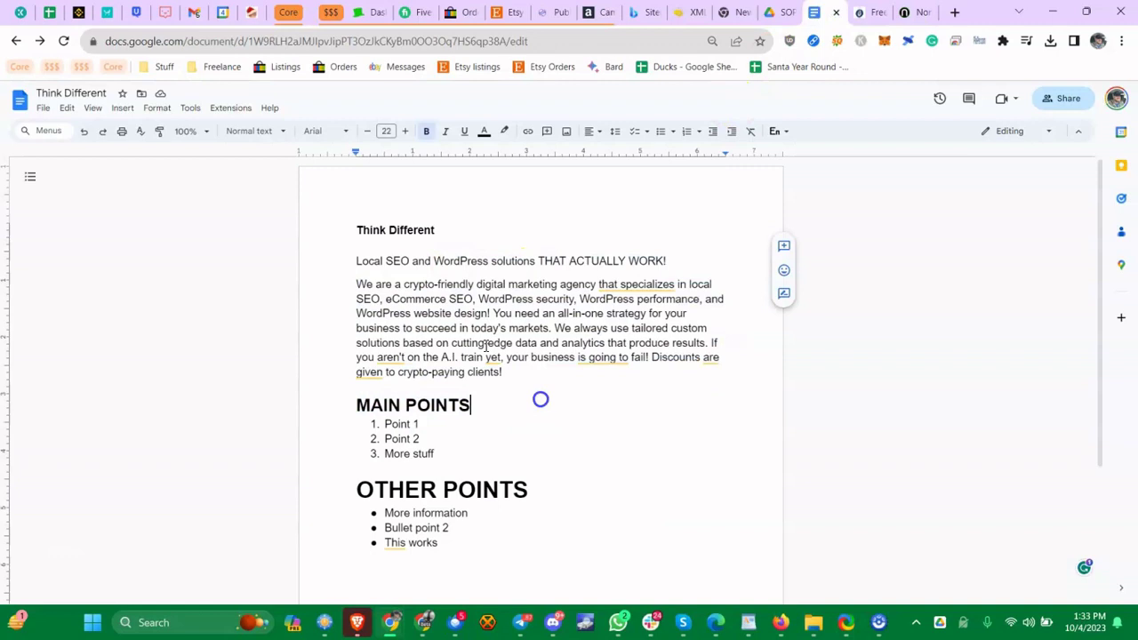
left_click_drag(359, 231, 407, 225)
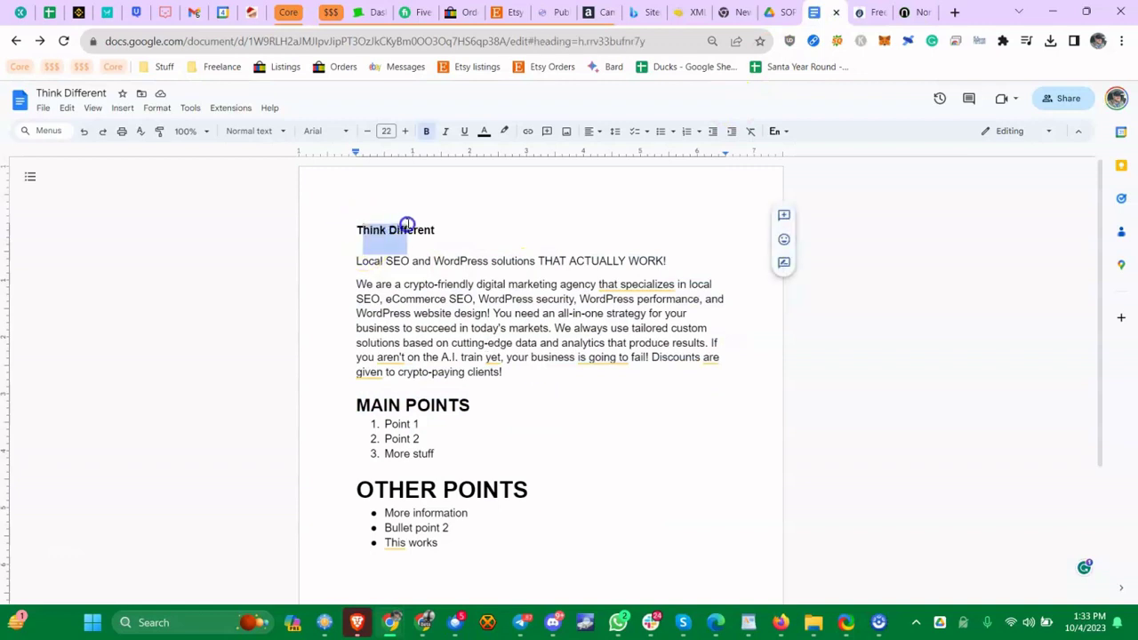
left_click(399, 404)
left_click(405, 491)
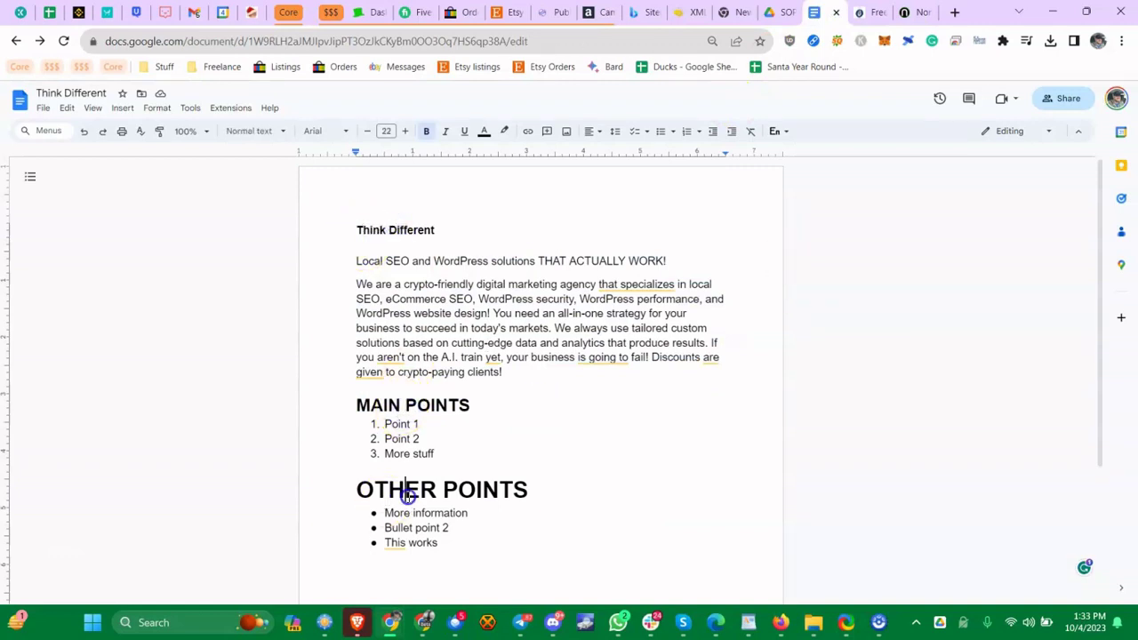
left_click_drag(356, 401, 381, 420)
left_click(384, 422)
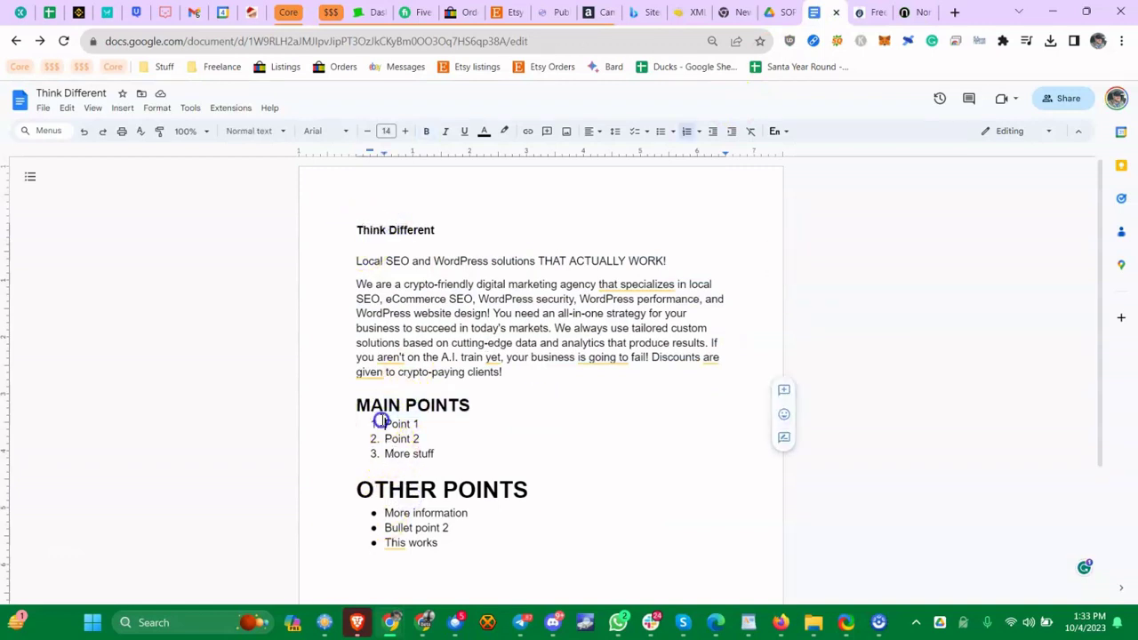
left_click(399, 526)
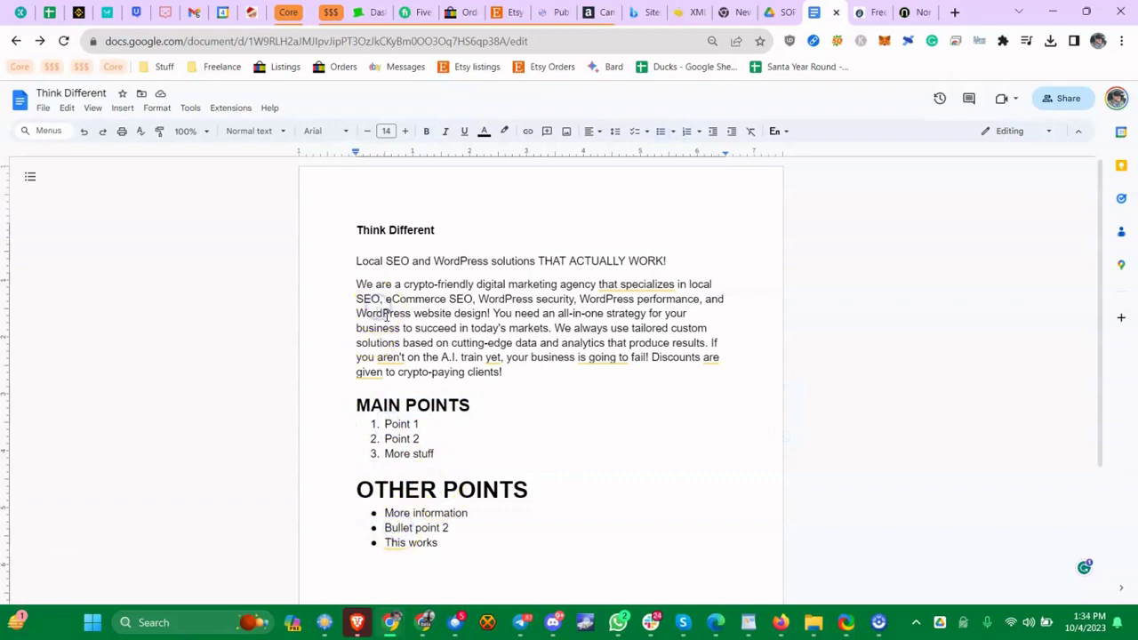
left_click(1061, 98)
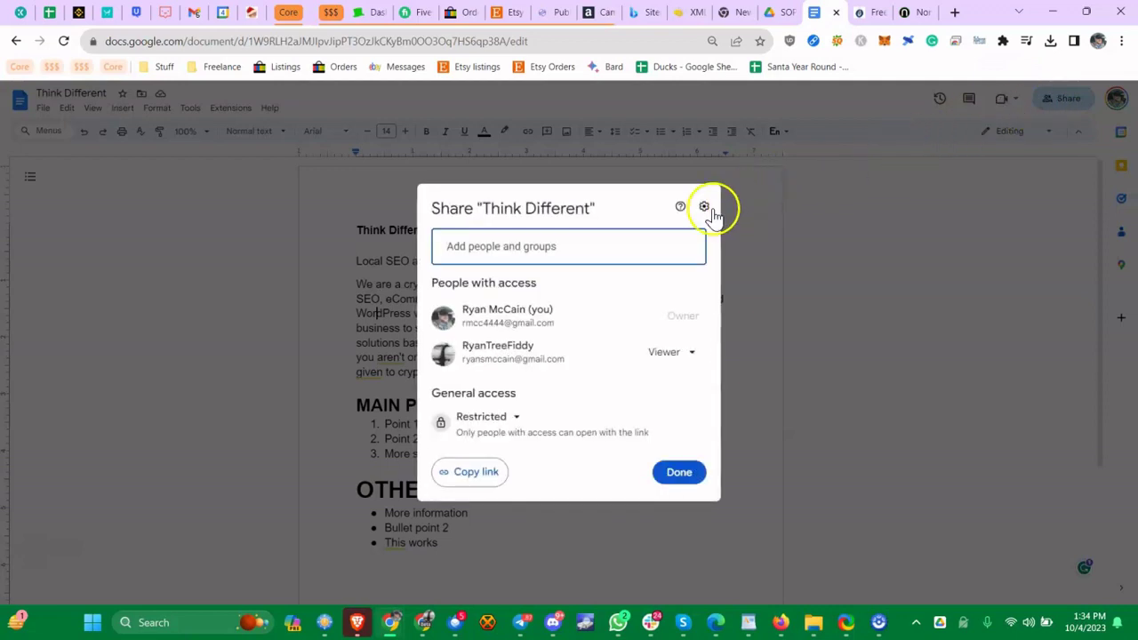
left_click(705, 206)
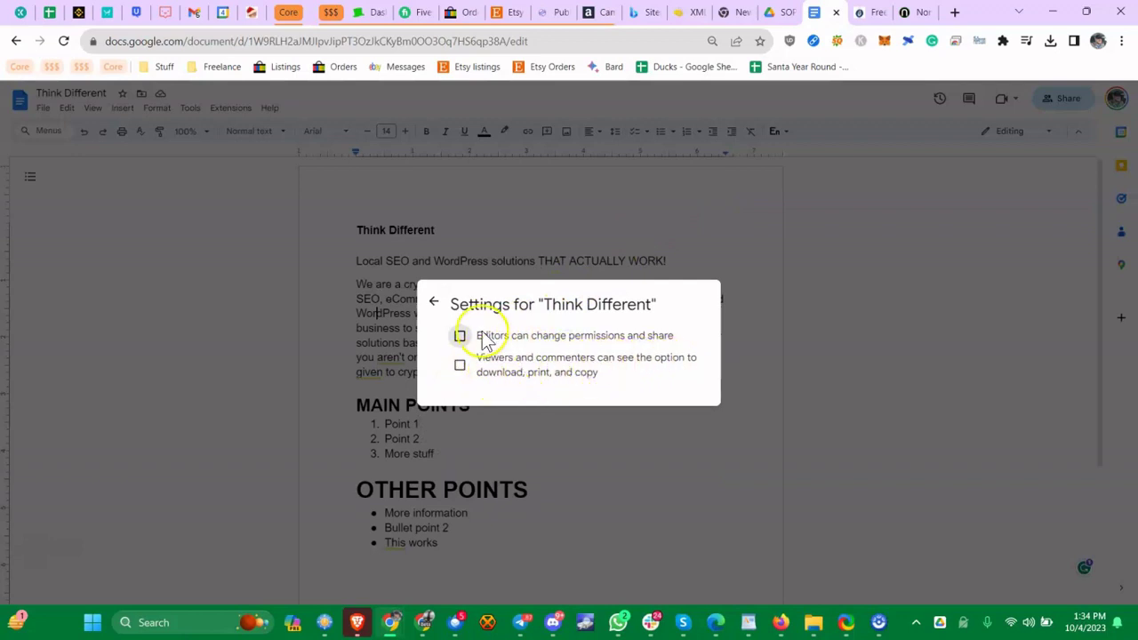
left_click(434, 304)
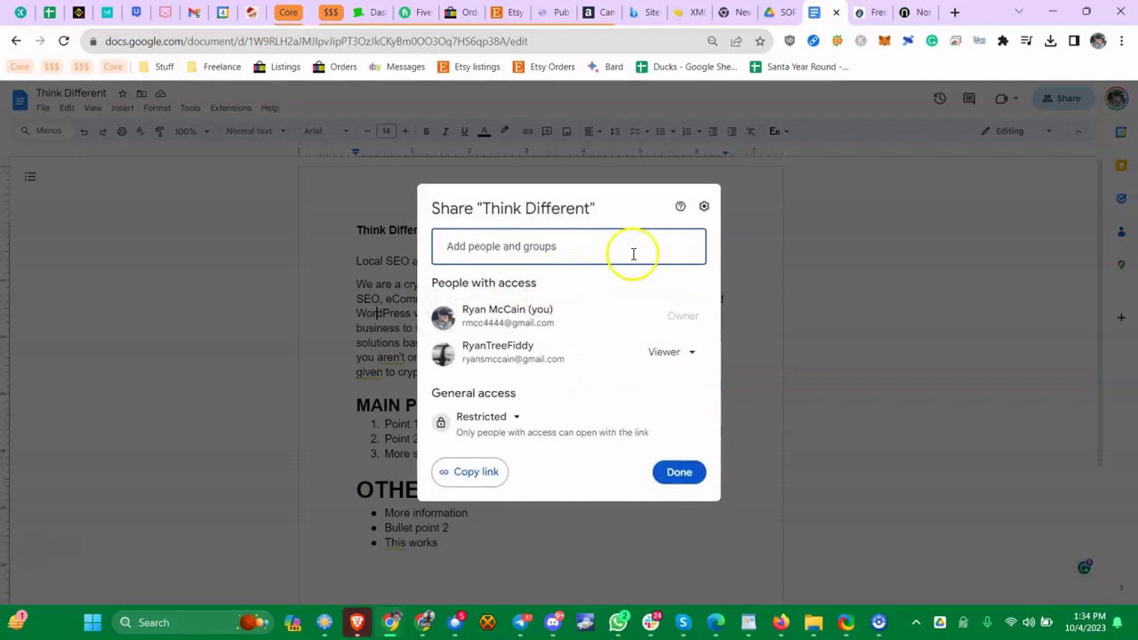
left_click(804, 203)
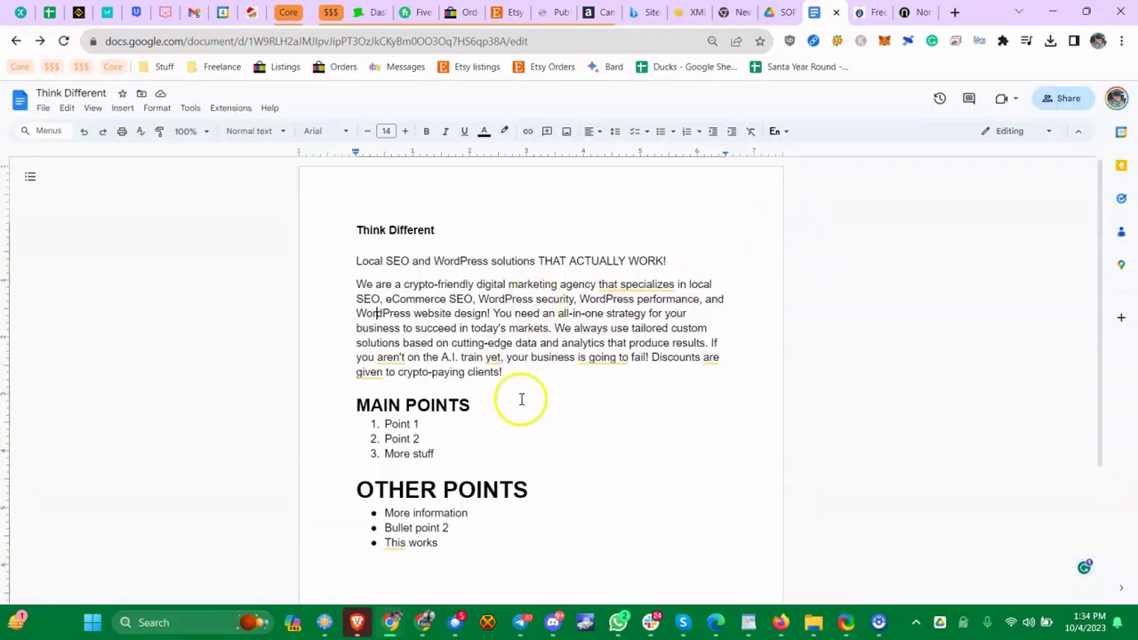
In the second Chrome window, load docs.google.com to list recent documents, including Think Different.
mouse_move(424, 627)
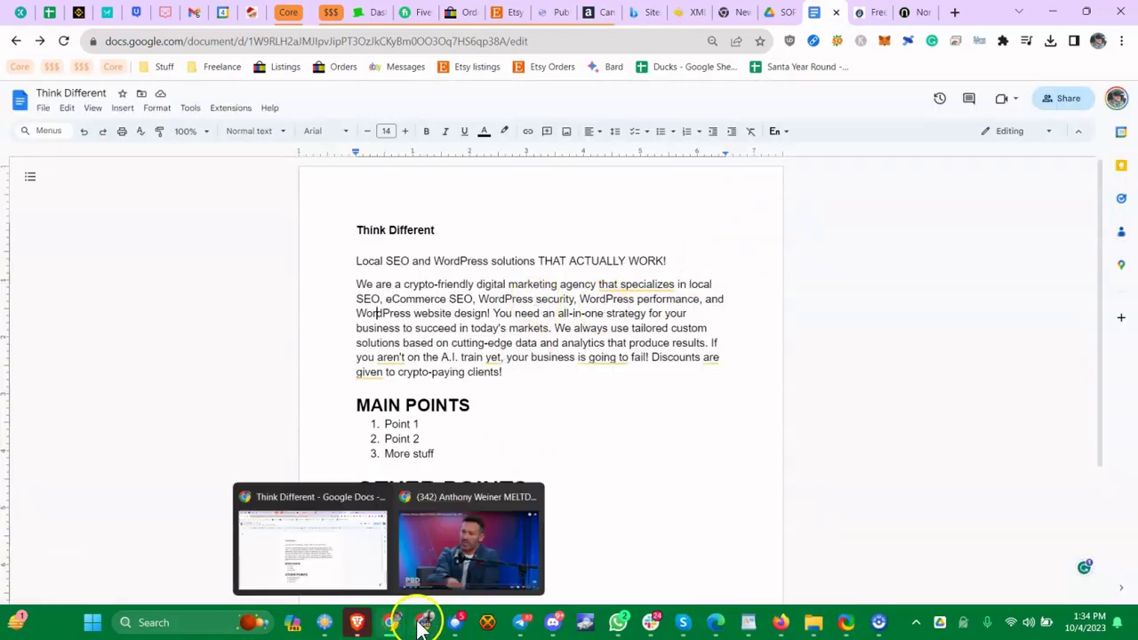
left_click(425, 498)
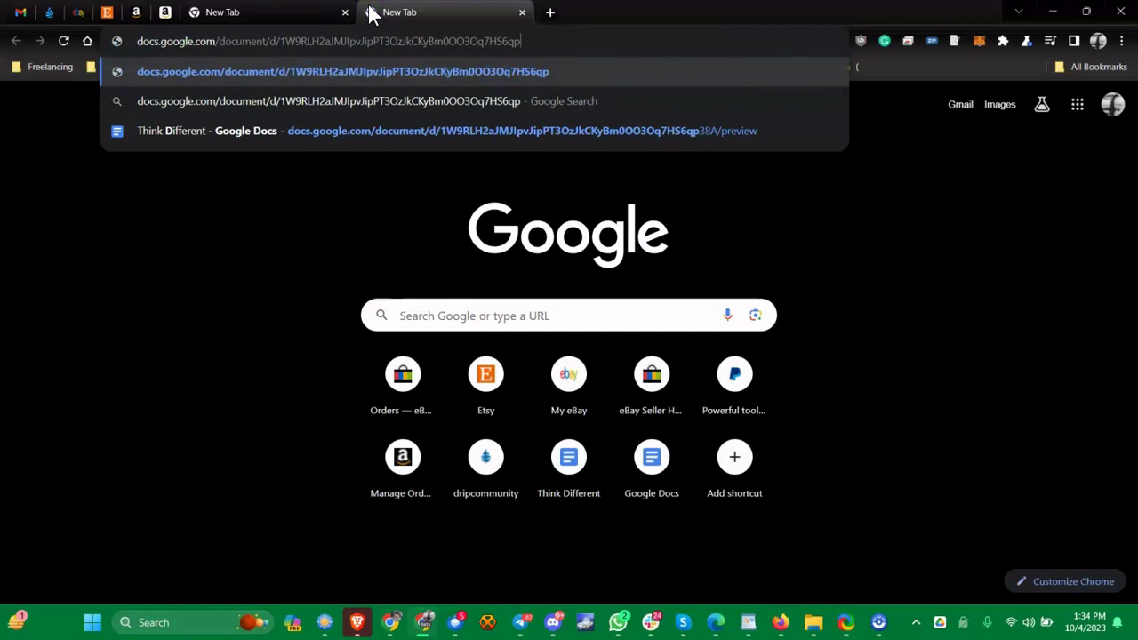
key("BackSpace")
key("BackSpace")
key("BackSpace")
key("BackSpace")
key("BackSpace")
key("BackSpace")
key("BackSpace")
key("BackSpace")
key("BackSpace")
key("BackSpace")
key("BackSpace")
key("BackSpace")
key("BackSpace")
key("BackSpace")
key("BackSpace")
key("BackSpace")
key("BackSpace")
key("BackSpace")
key("BackSpace")
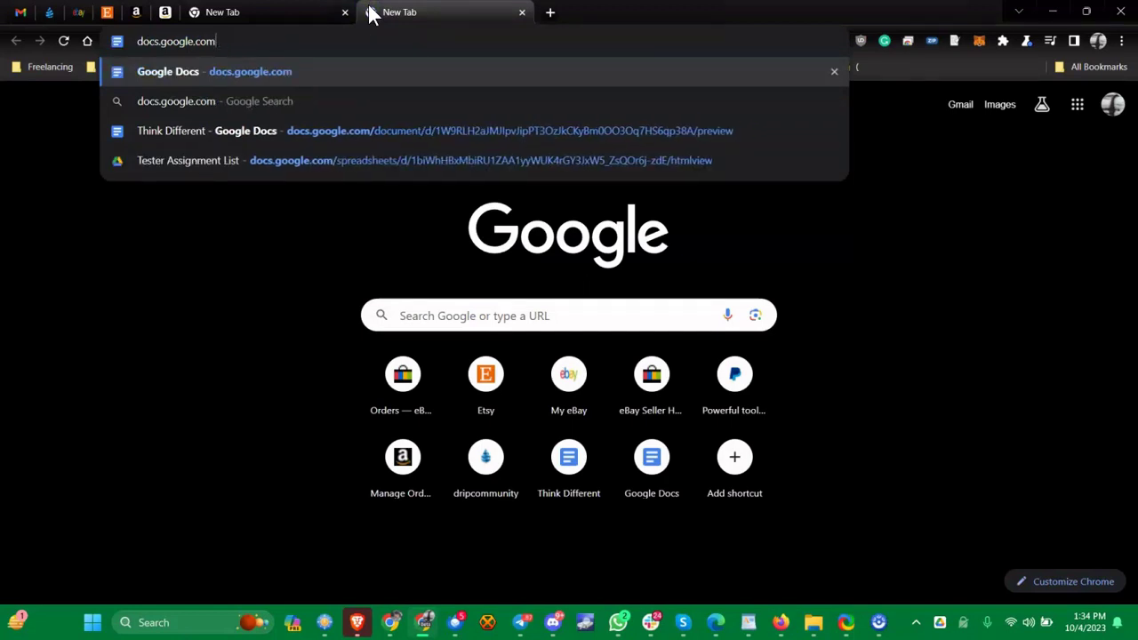
key("Return")
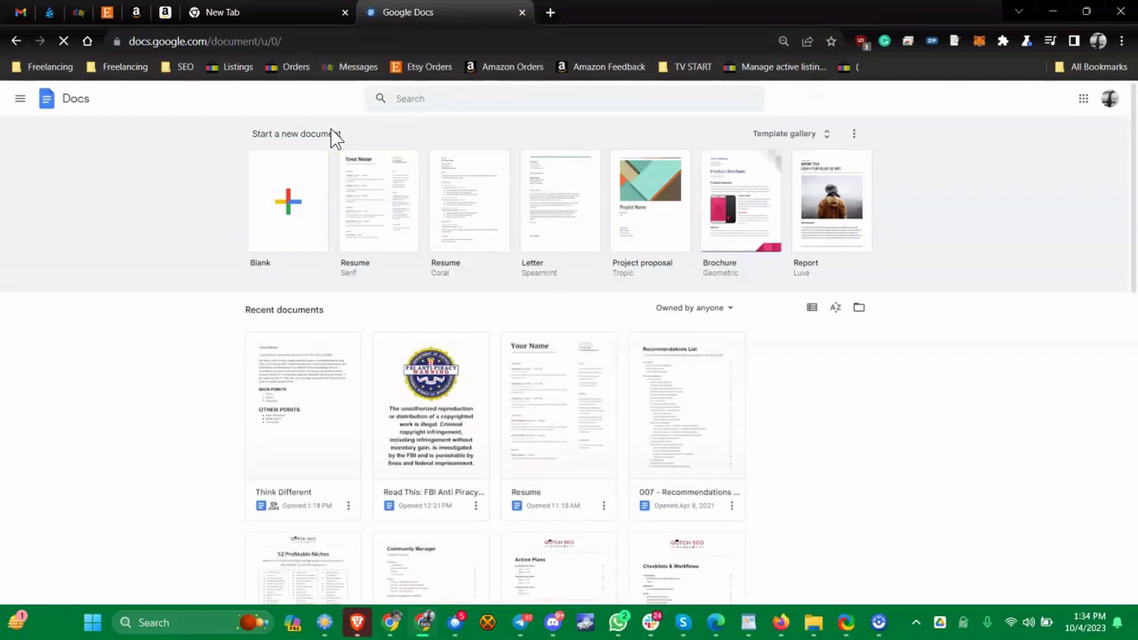
Open Think Different from Recent documents as view-only and try selecting its title and paragraph.
left_click(304, 411)
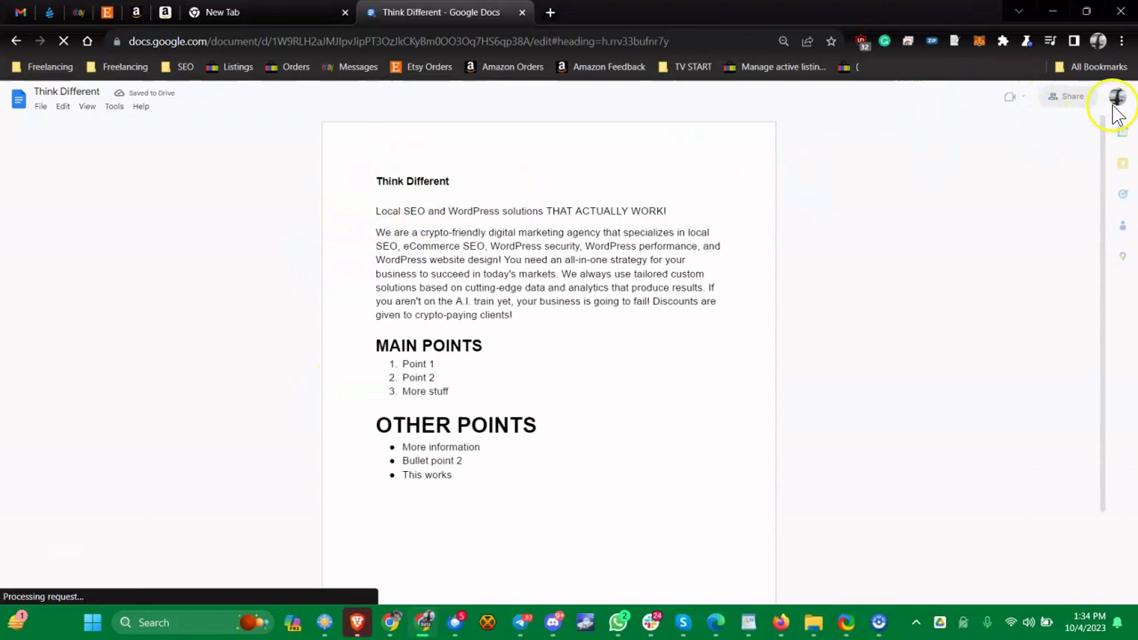
left_click_drag(500, 258, 441, 234)
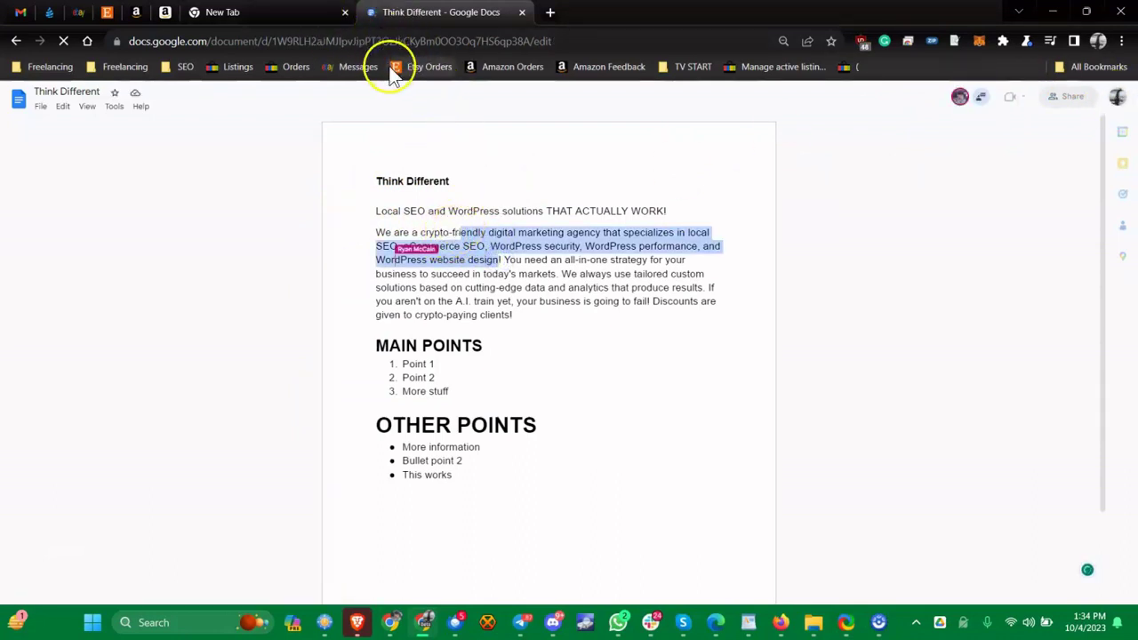
left_click_drag(399, 198, 495, 240)
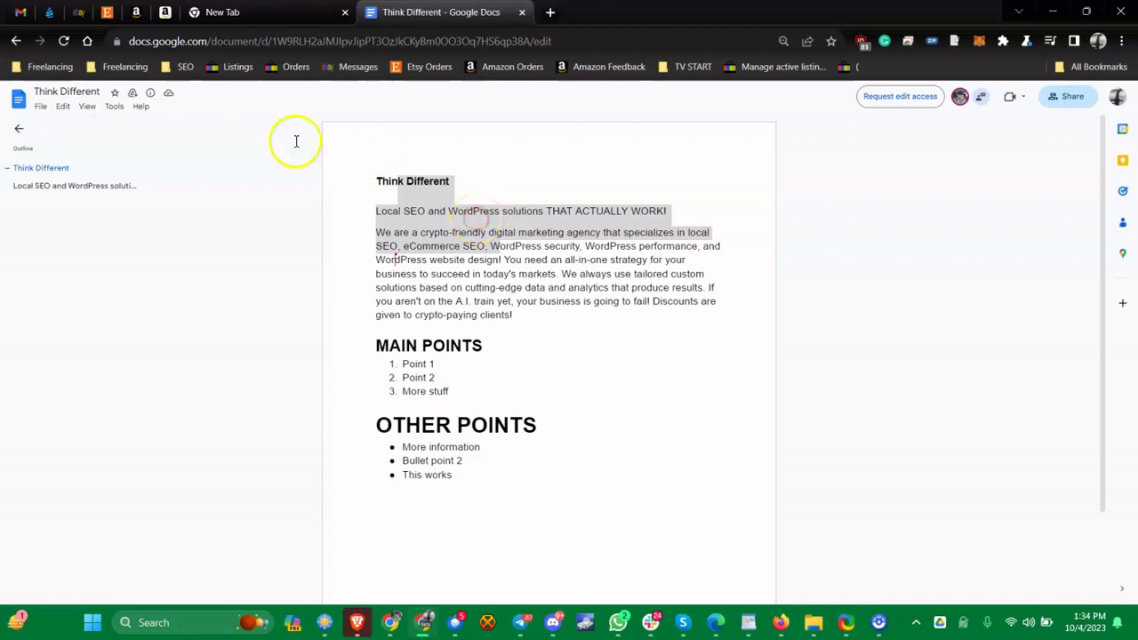
Check the File options, set the browser zoom to 100% and scroll through the document.
left_click(40, 106)
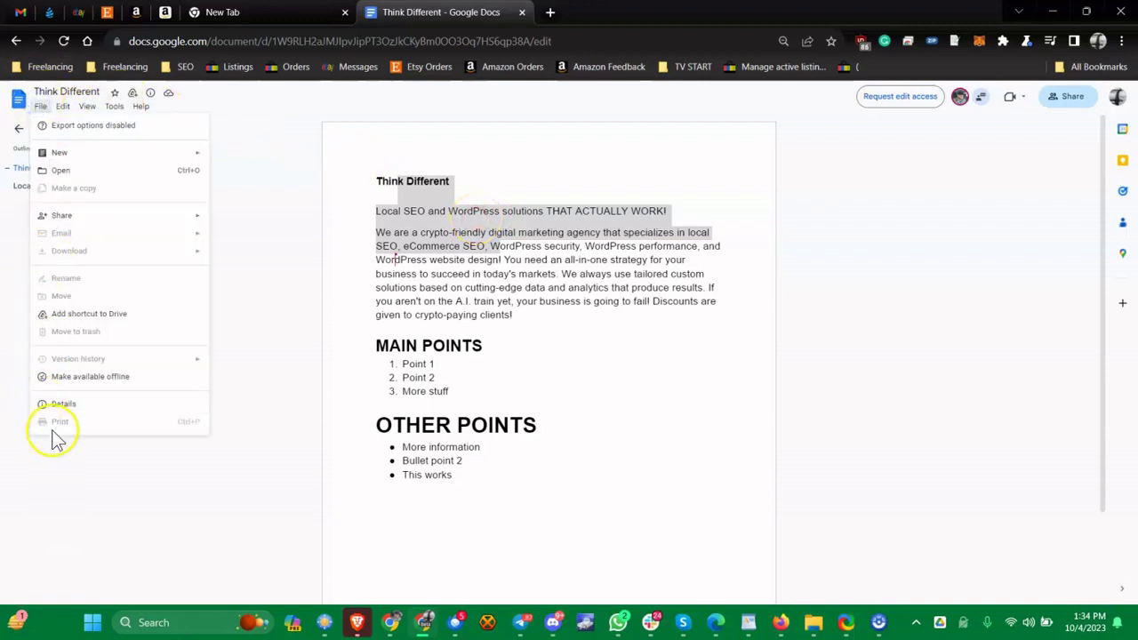
left_click(1121, 41)
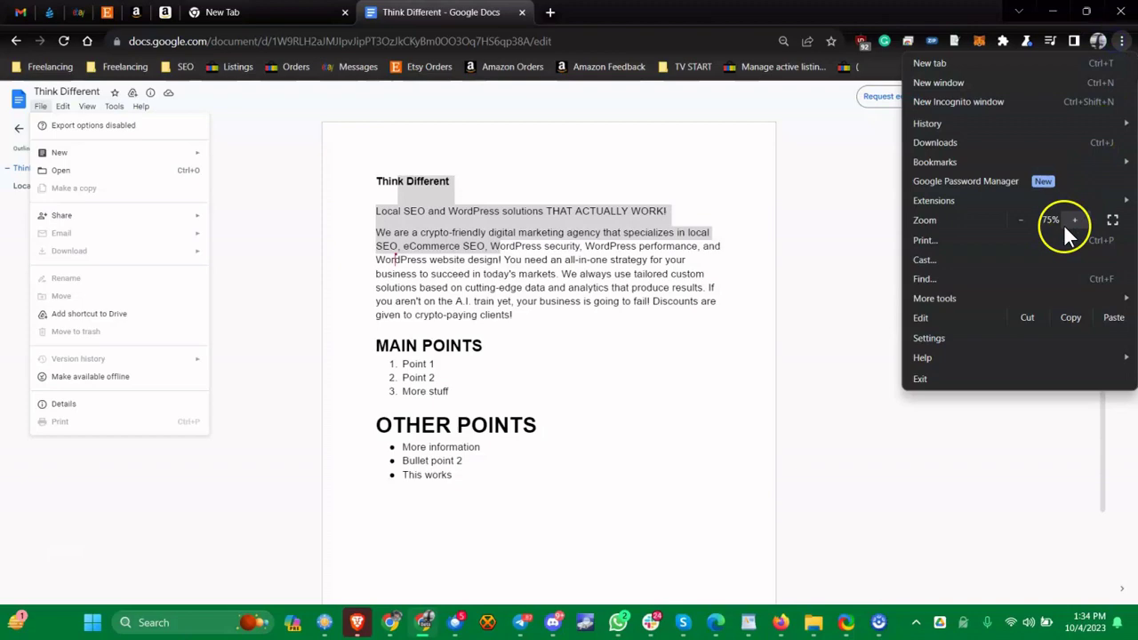
left_click(1074, 220)
left_click(738, 265)
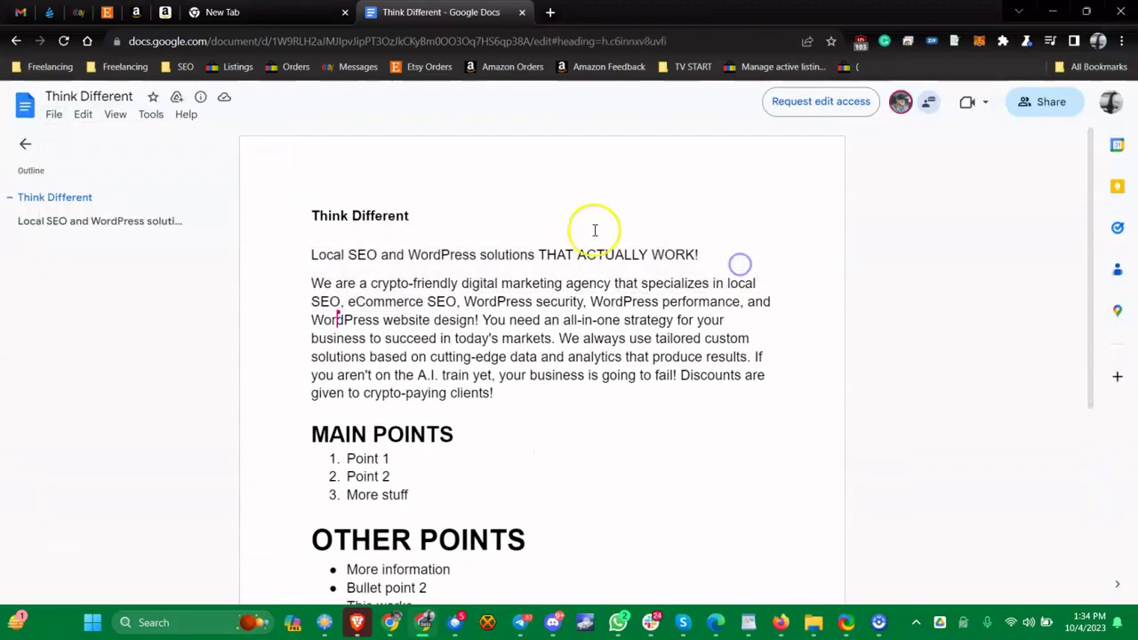
scroll(533, 249, "down", 2)
scroll(457, 254, "up", 2)
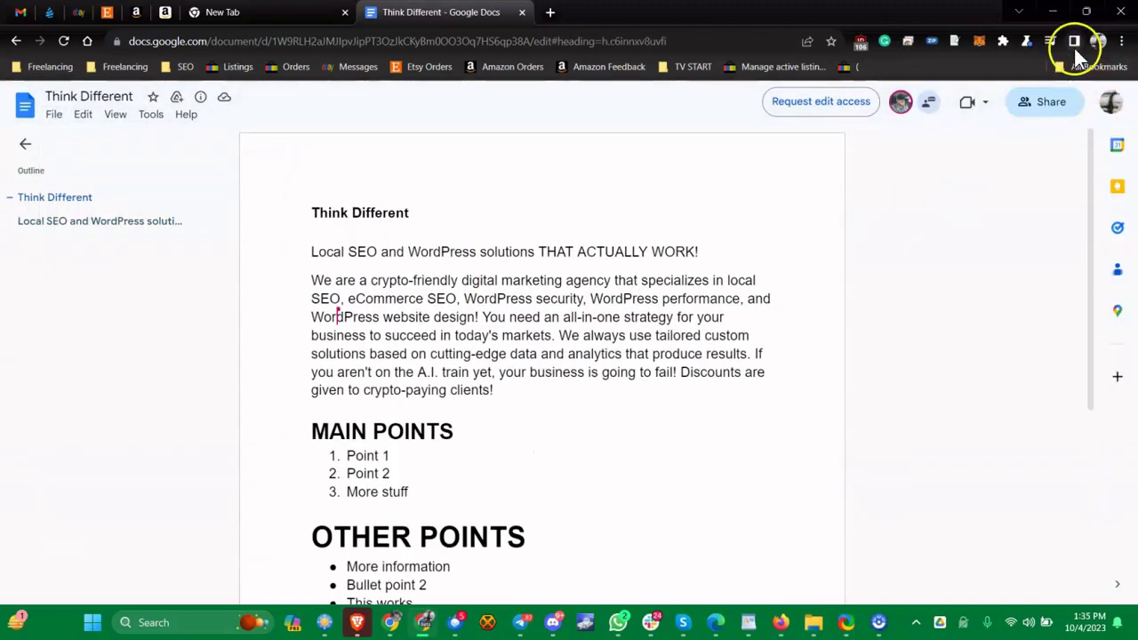
left_click(1121, 42)
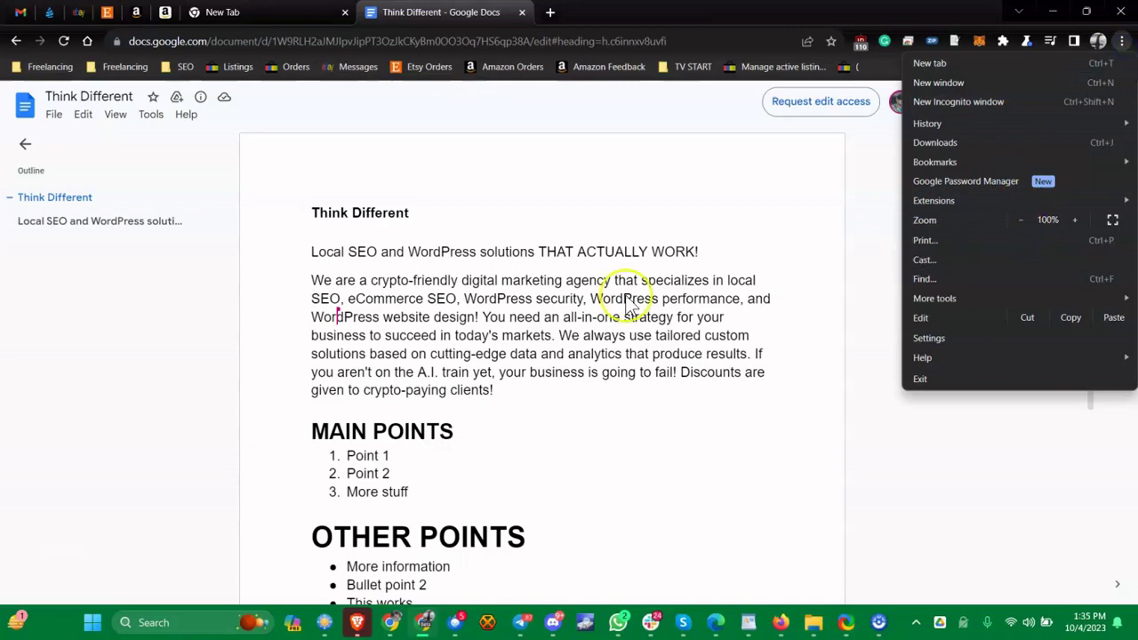
left_click(610, 223)
scroll(579, 229, "down", 4)
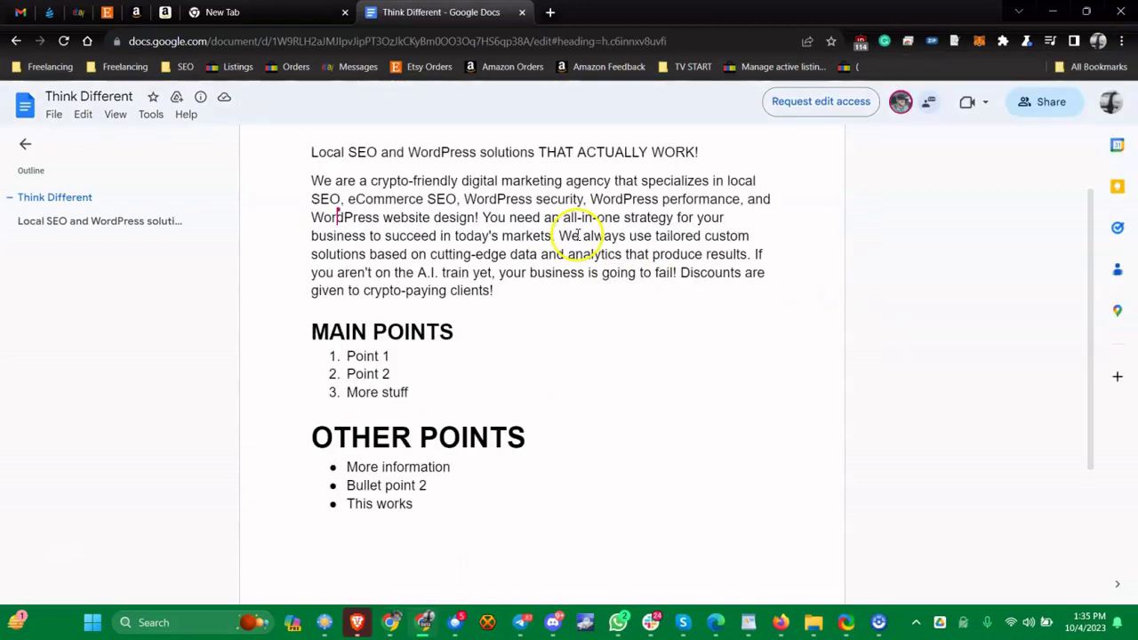
scroll(534, 285, "up", 3)
scroll(511, 373, "down", 2)
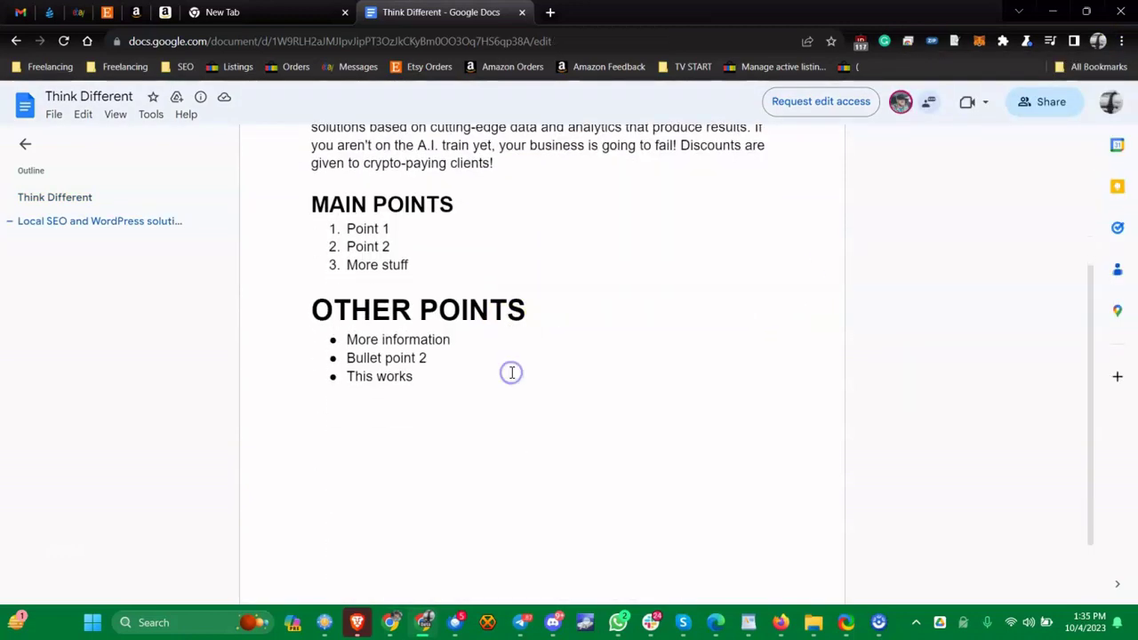
scroll(533, 364, "up", 2)
Zoom the page out step by step to 67% so the whole document fits.
left_click(1122, 41)
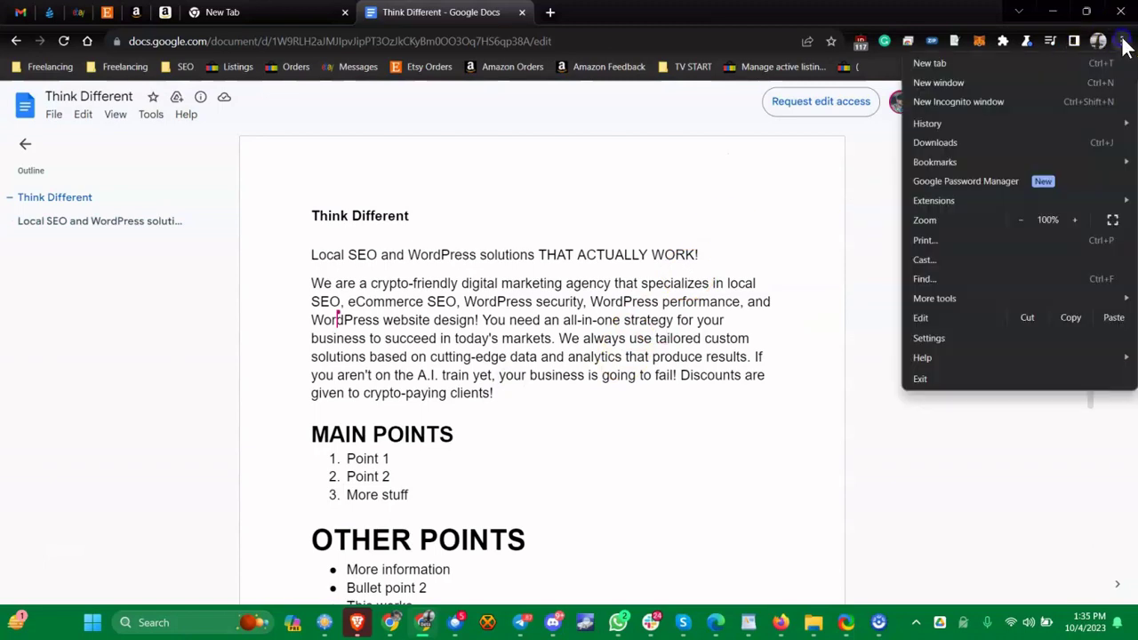
left_click(1018, 220)
left_click(1017, 221)
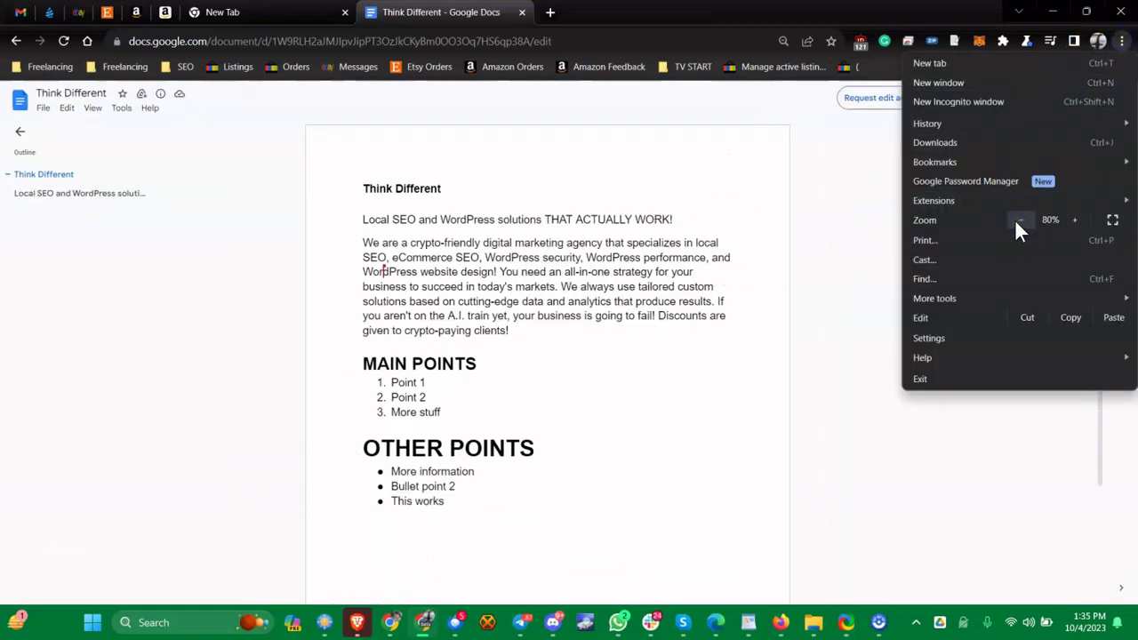
left_click(1017, 220)
left_click(1017, 221)
left_click(855, 311)
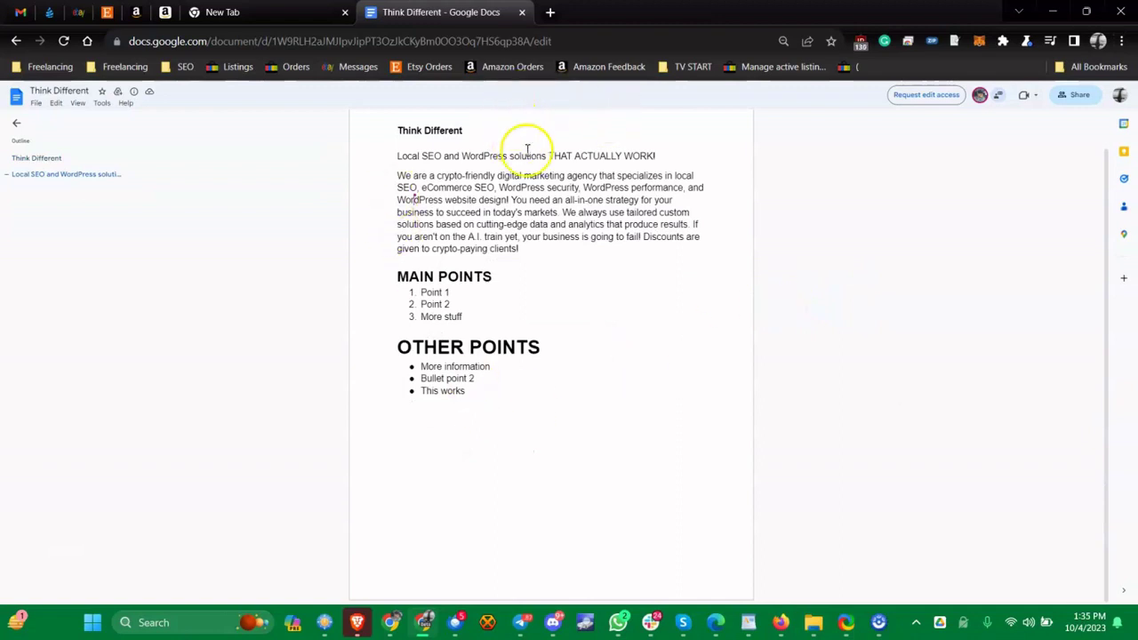
left_click(916, 622)
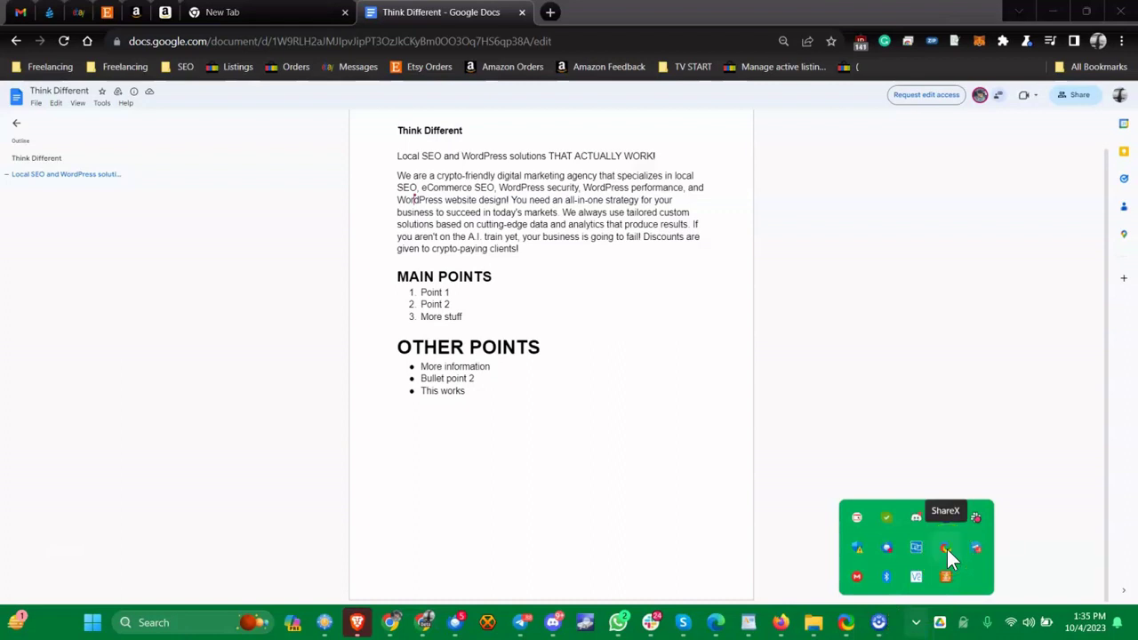
Region-capture the document page with ShareX (Ctrl+Print Screen) and save the image as sop4.
left_click(503, 240)
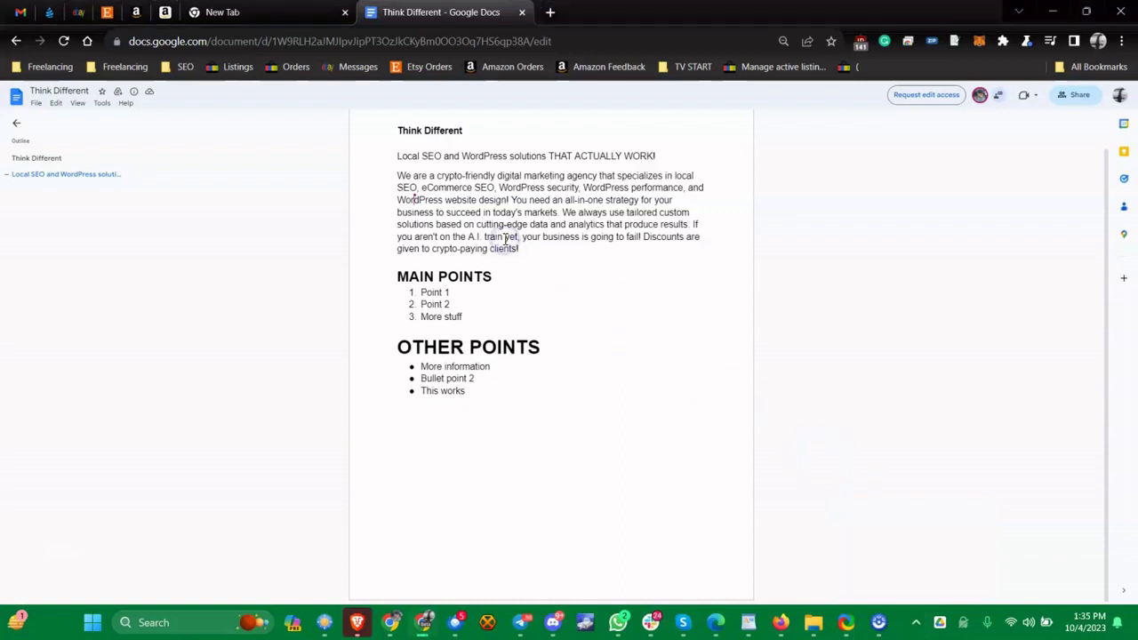
key("ctrl+Print")
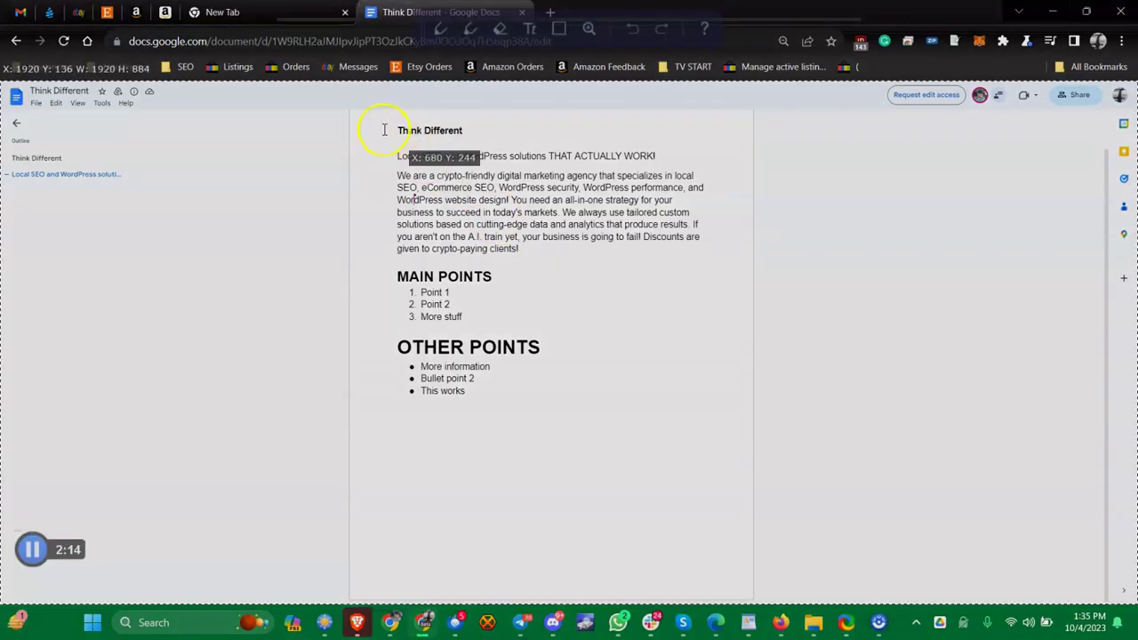
left_click_drag(356, 113, 749, 597)
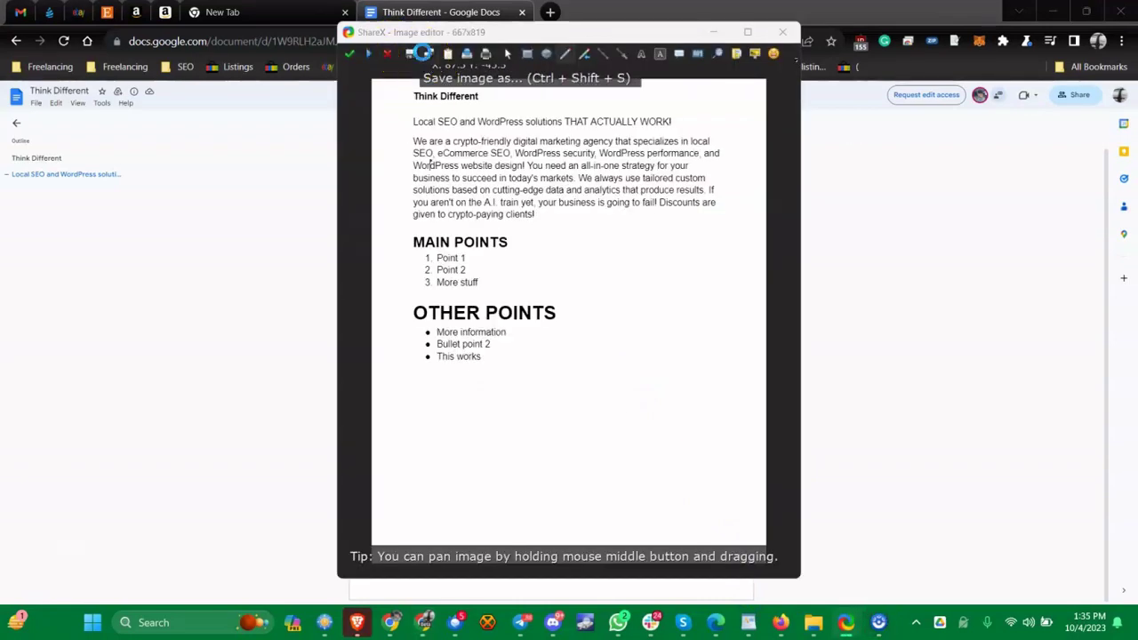
left_click(422, 53)
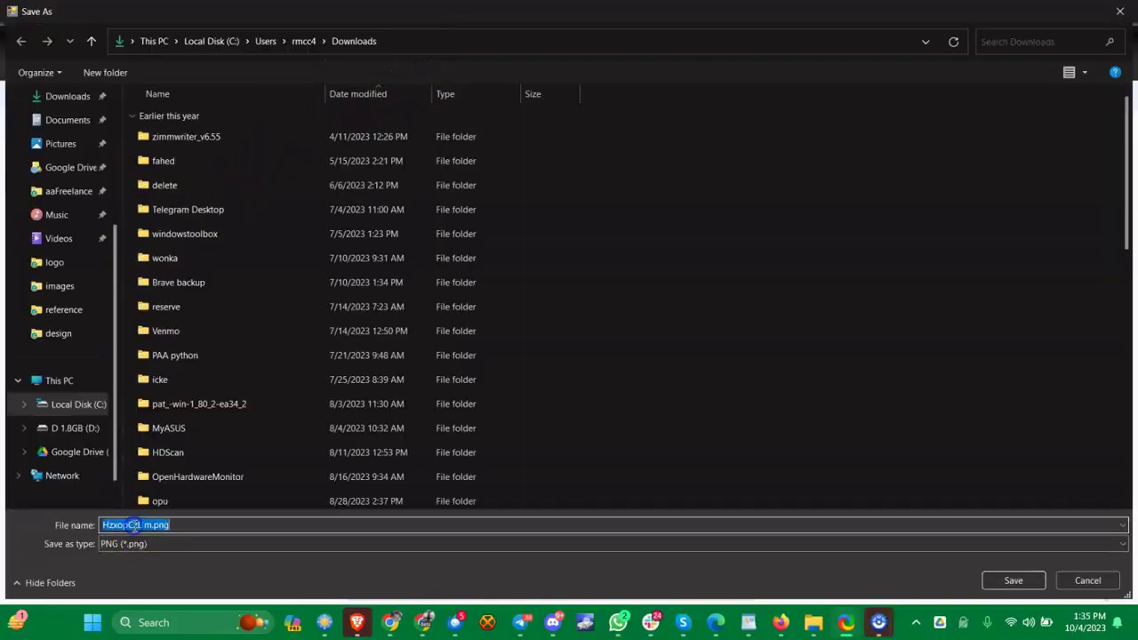
type("sop4")
key("Return")
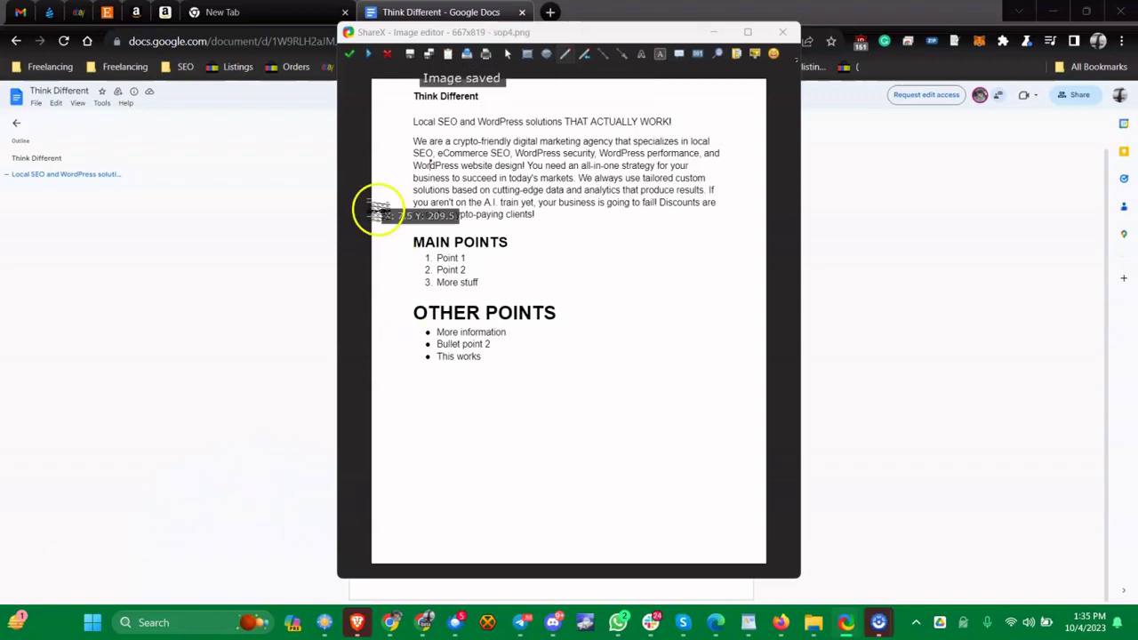
left_click(747, 90)
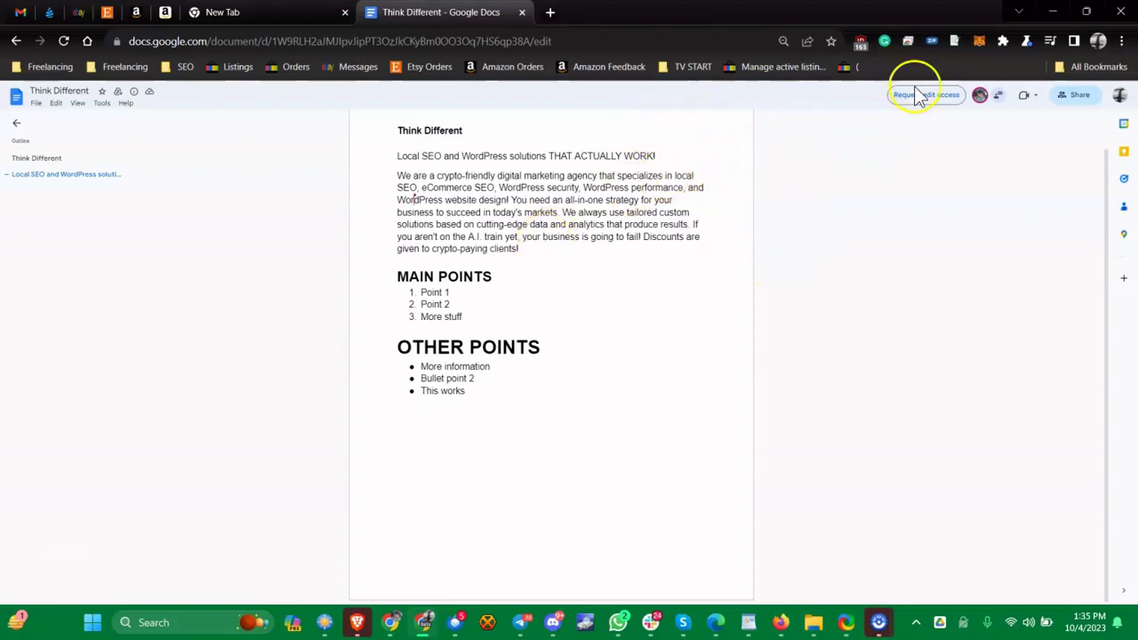
On the onlineocr.net tab, keep ENGLISH and Microsoft Word (docx) output and start a file upload.
left_click(1052, 11)
left_click(871, 13)
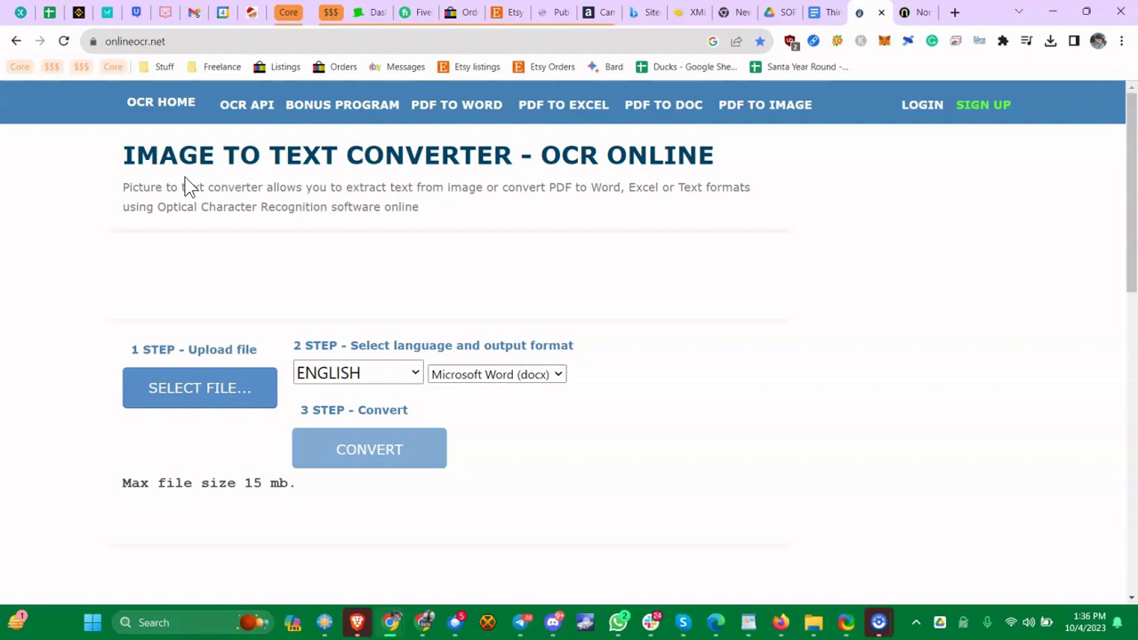
left_click(246, 253)
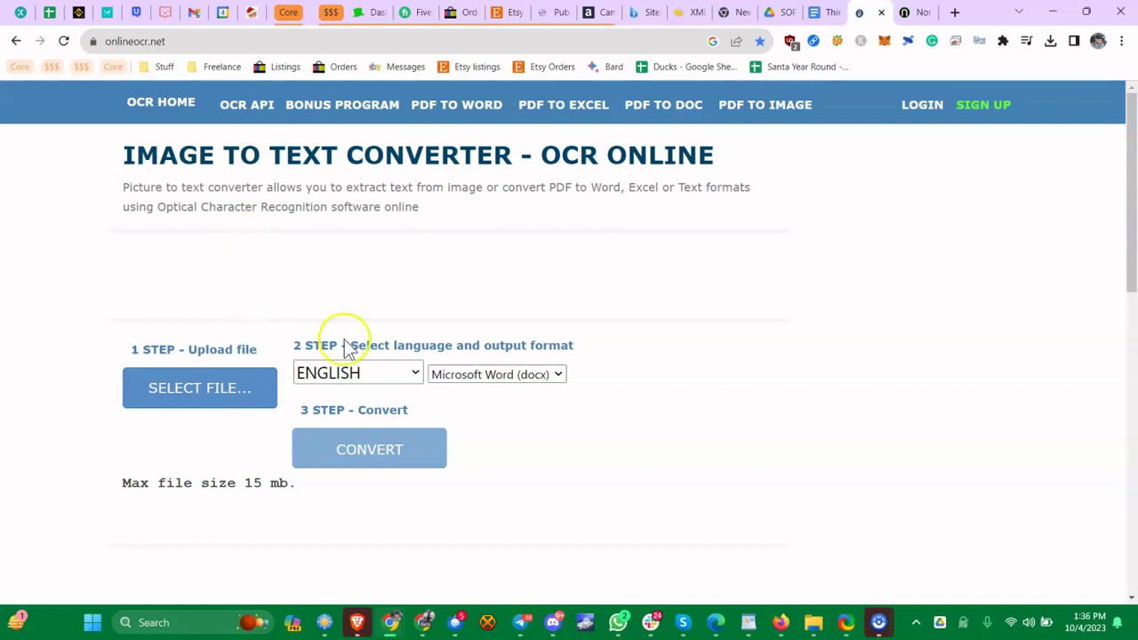
left_click(449, 374)
left_click(343, 266)
left_click(107, 41)
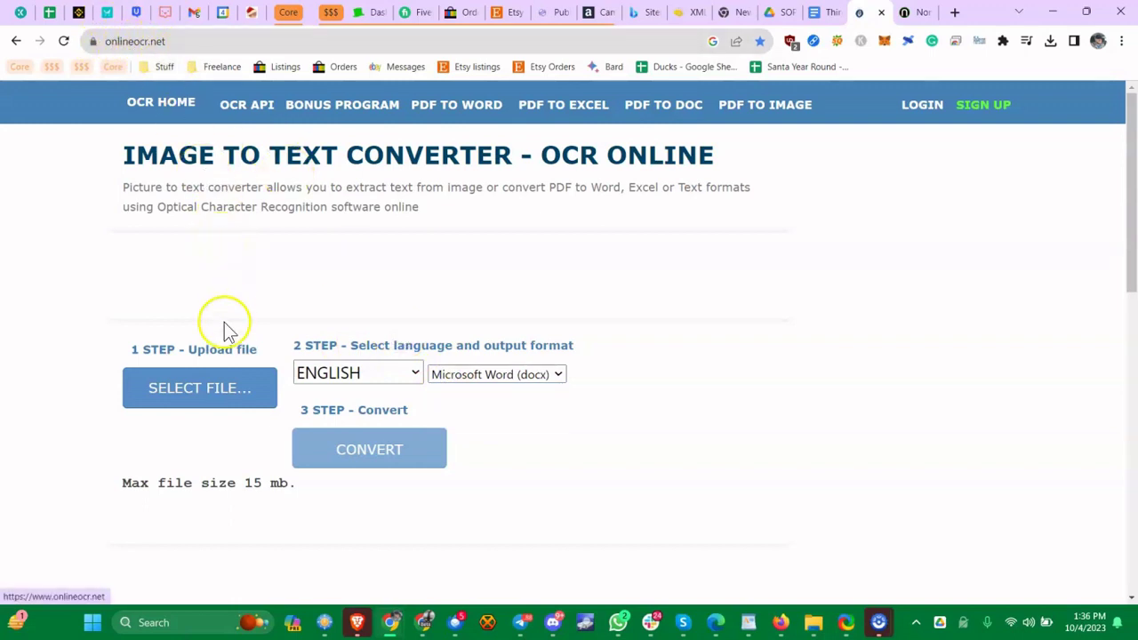
left_click(210, 380)
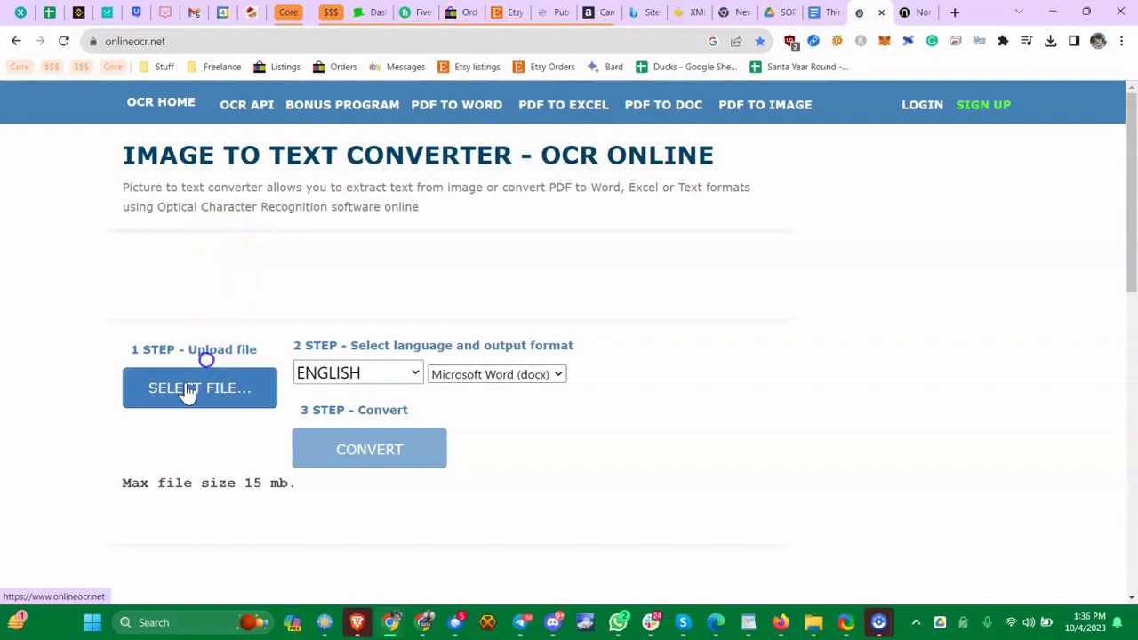
Upload the sop4.png screenshot and run CONVERT on it.
left_click(187, 380)
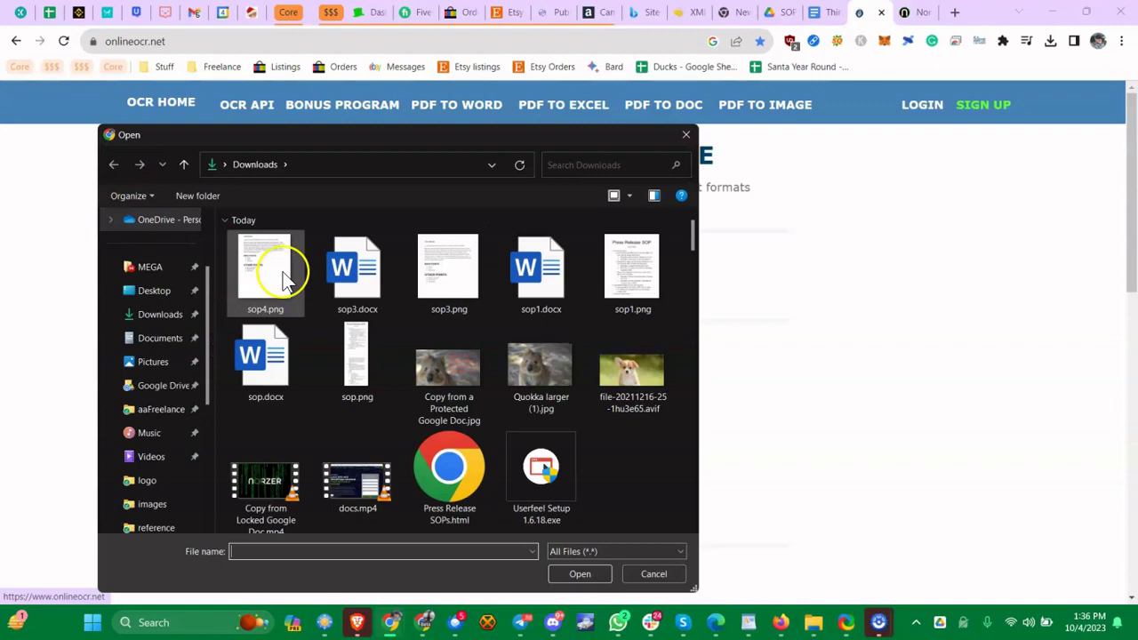
double_click(284, 269)
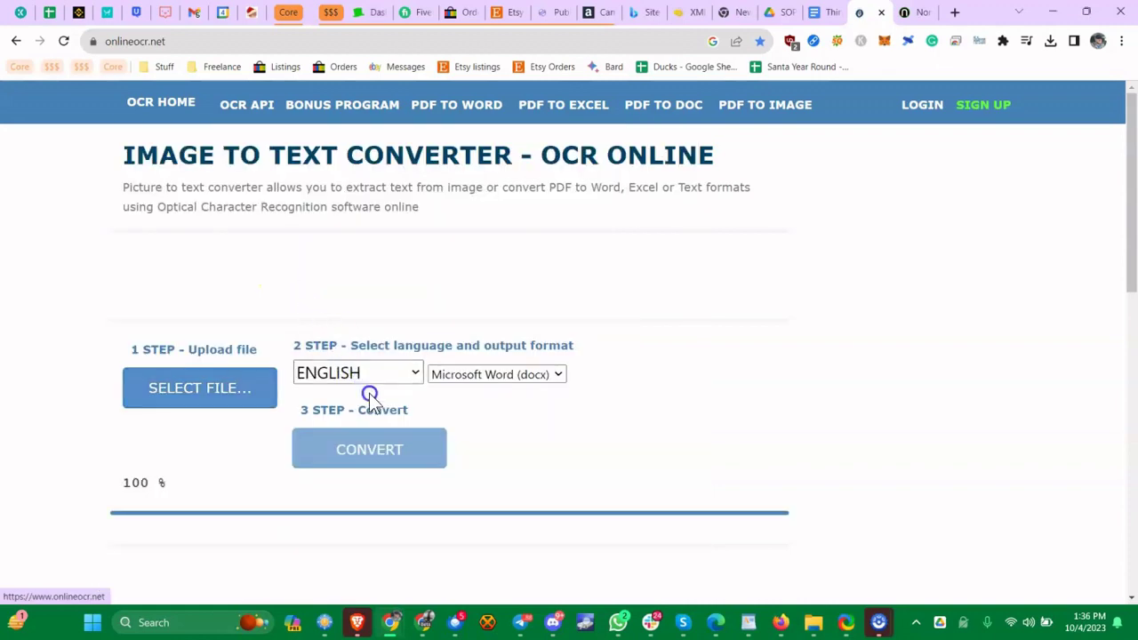
left_click(359, 452)
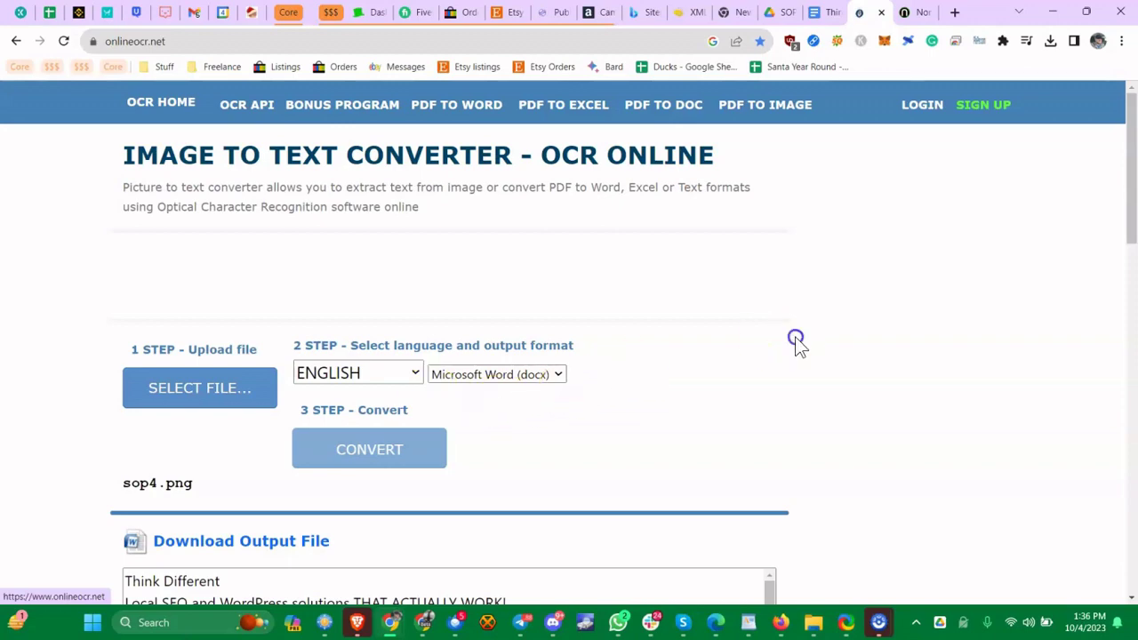
Scroll to the OCR output and check the recognized MAIN POINTS line.
scroll(623, 303, "down", 2)
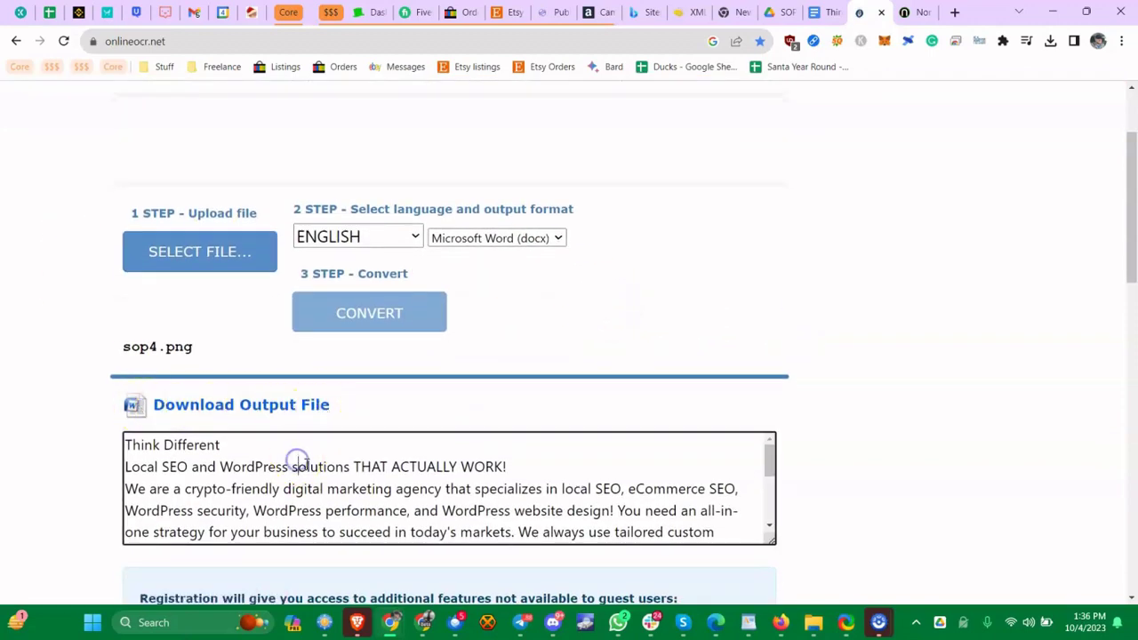
scroll(307, 471, "down", 5)
scroll(347, 432, "up", 3)
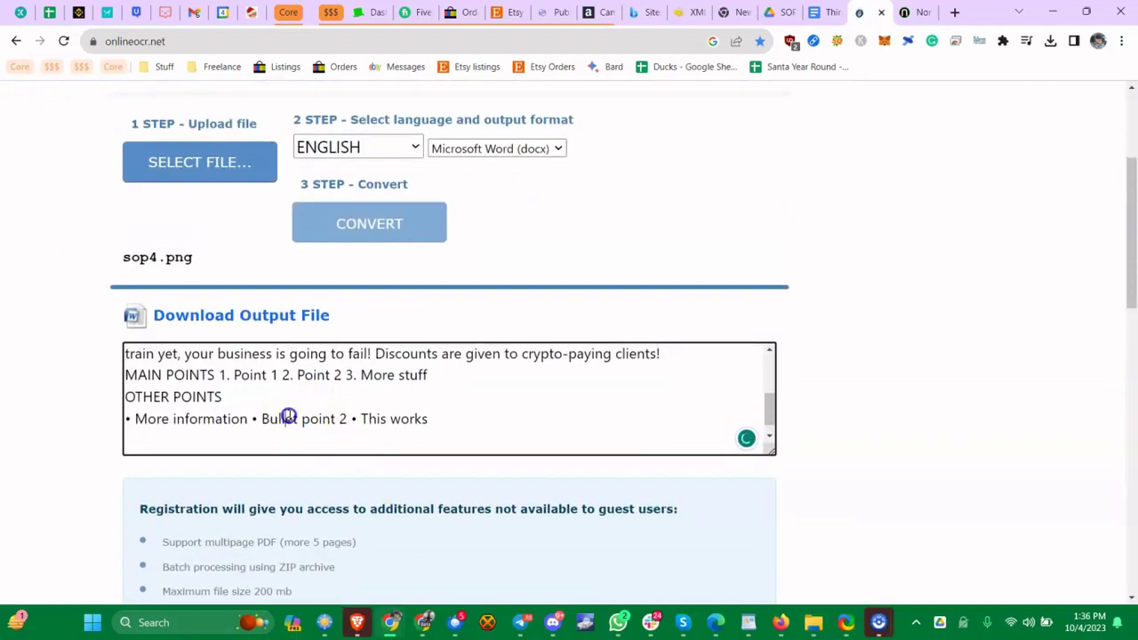
left_click(226, 375)
left_click(338, 377)
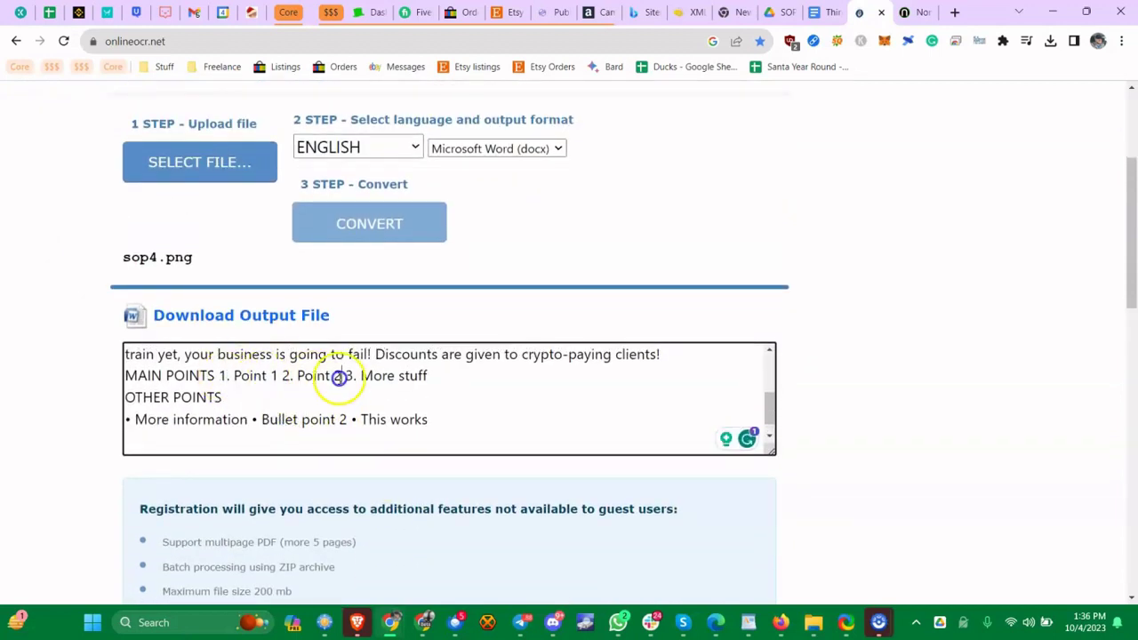
left_click(164, 375)
Download the output file as sop4.docx and open it from Chrome's downloads list.
left_click(226, 323)
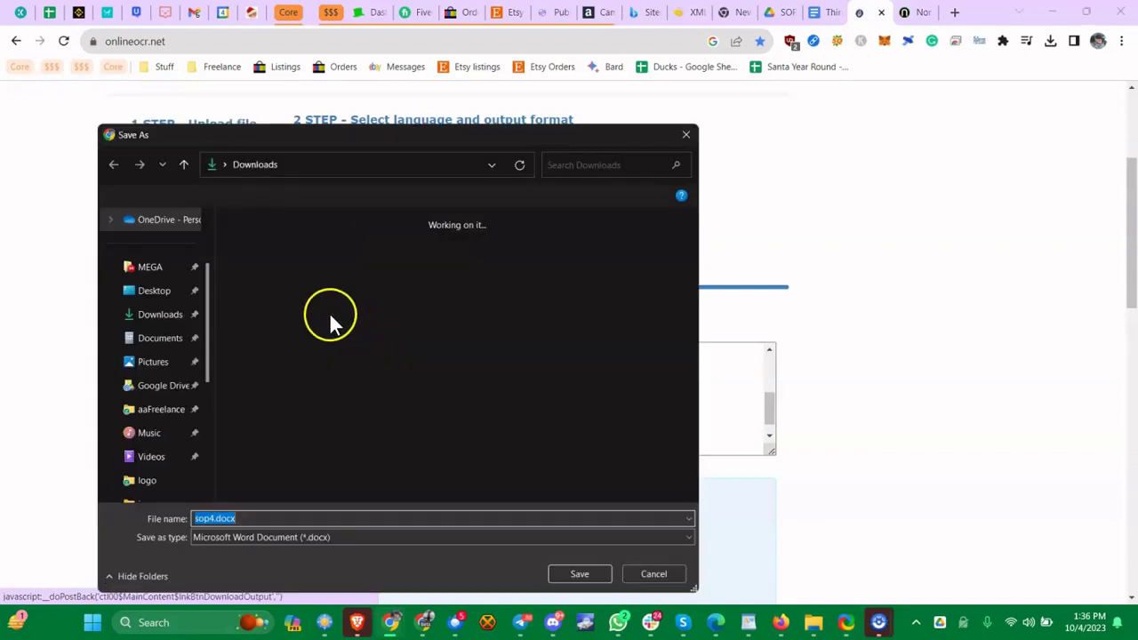
left_click(579, 573)
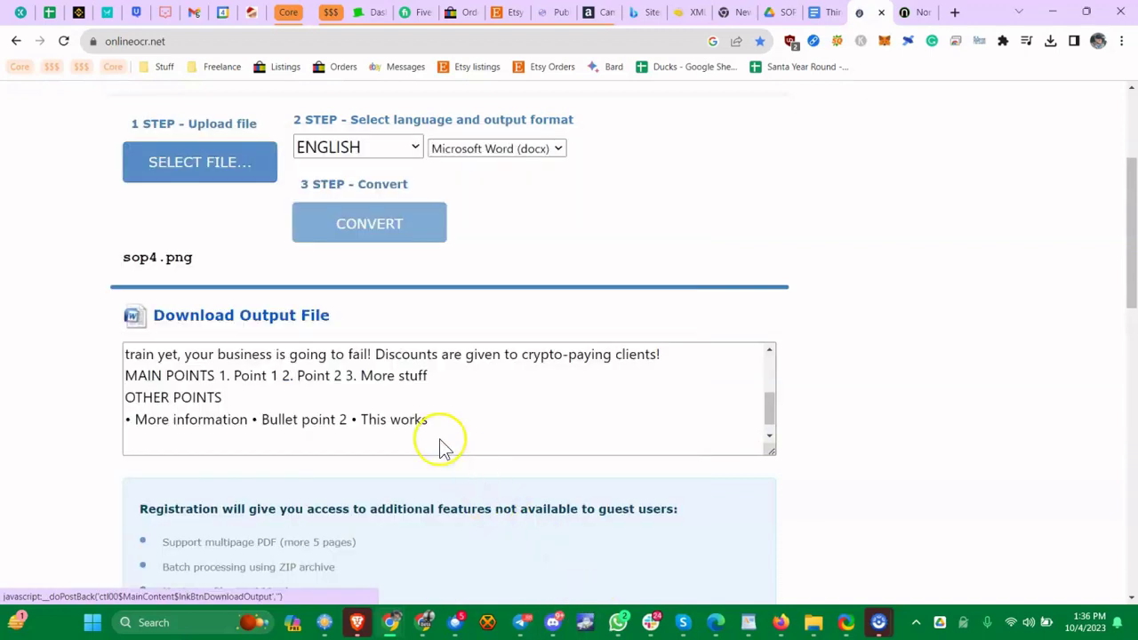
left_click(1051, 42)
left_click(931, 105)
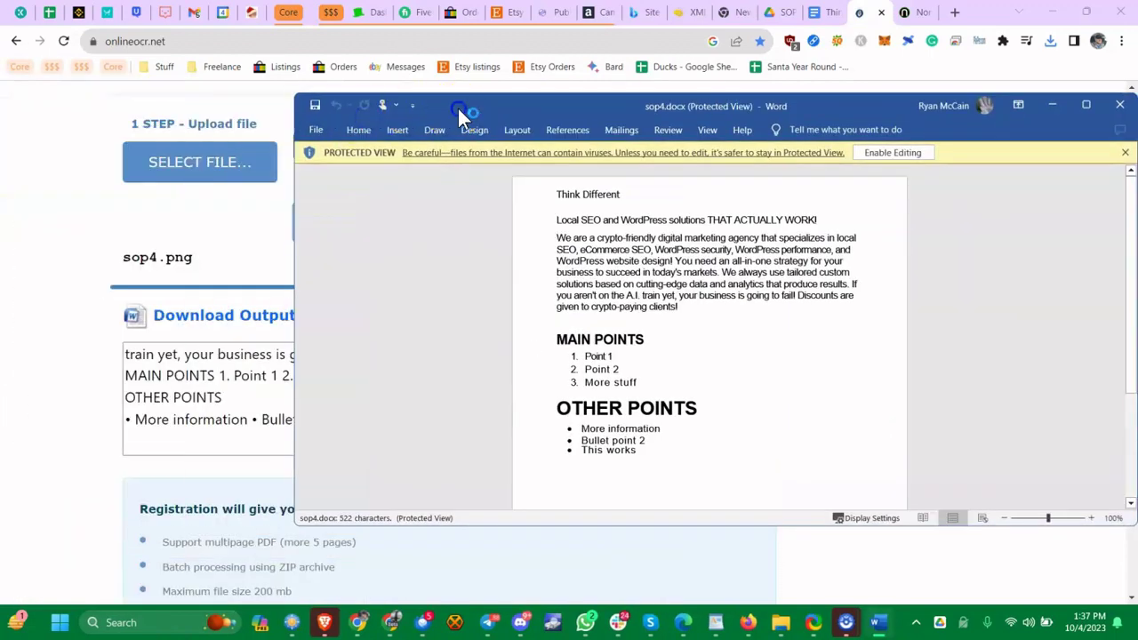
Maximize Word and select the Think Different title and last bullet to verify the text.
double_click(457, 105)
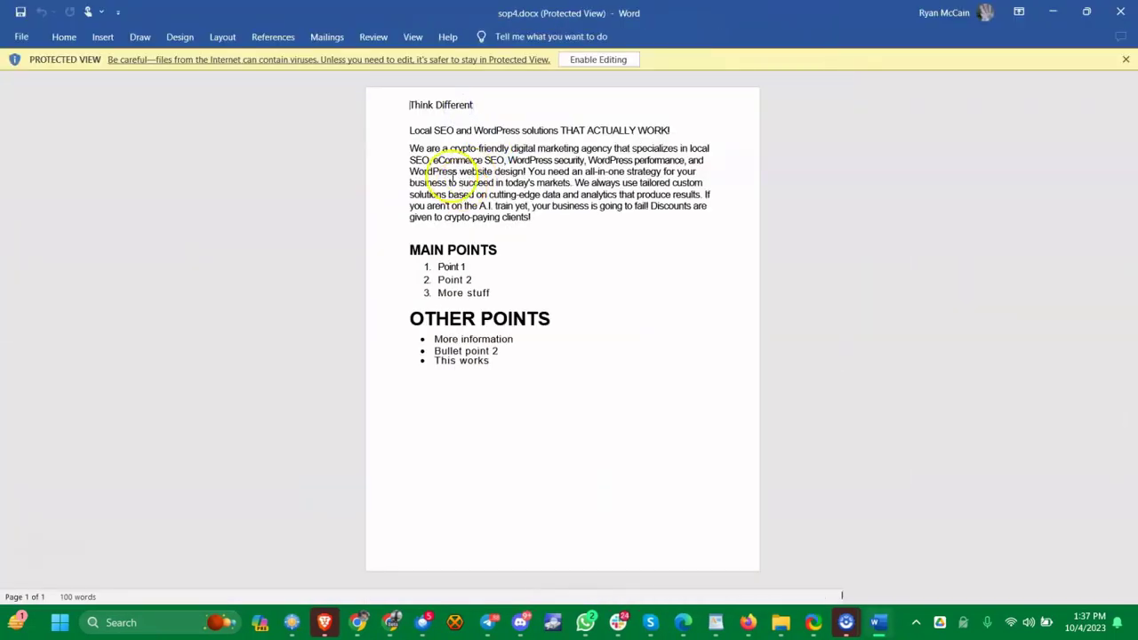
left_click_drag(406, 107, 534, 119)
left_click(490, 158)
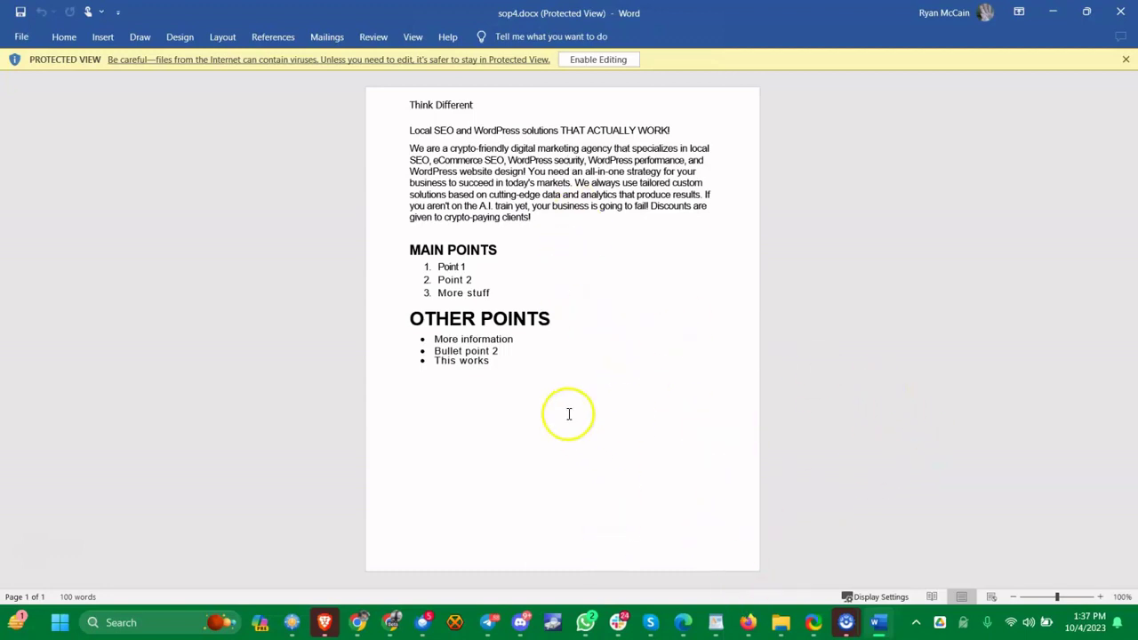
mouse_move(417, 401)
left_mouse_down()
mouse_move(452, 411)
mouse_move(435, 399)
mouse_move(430, 414)
left_mouse_up()
left_click(548, 389)
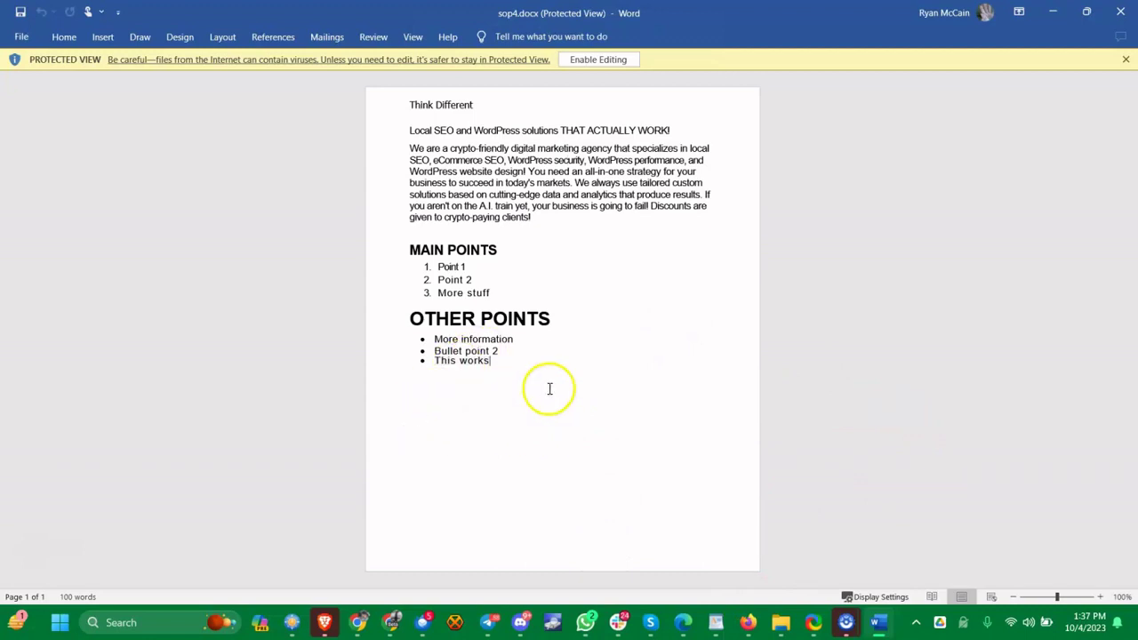